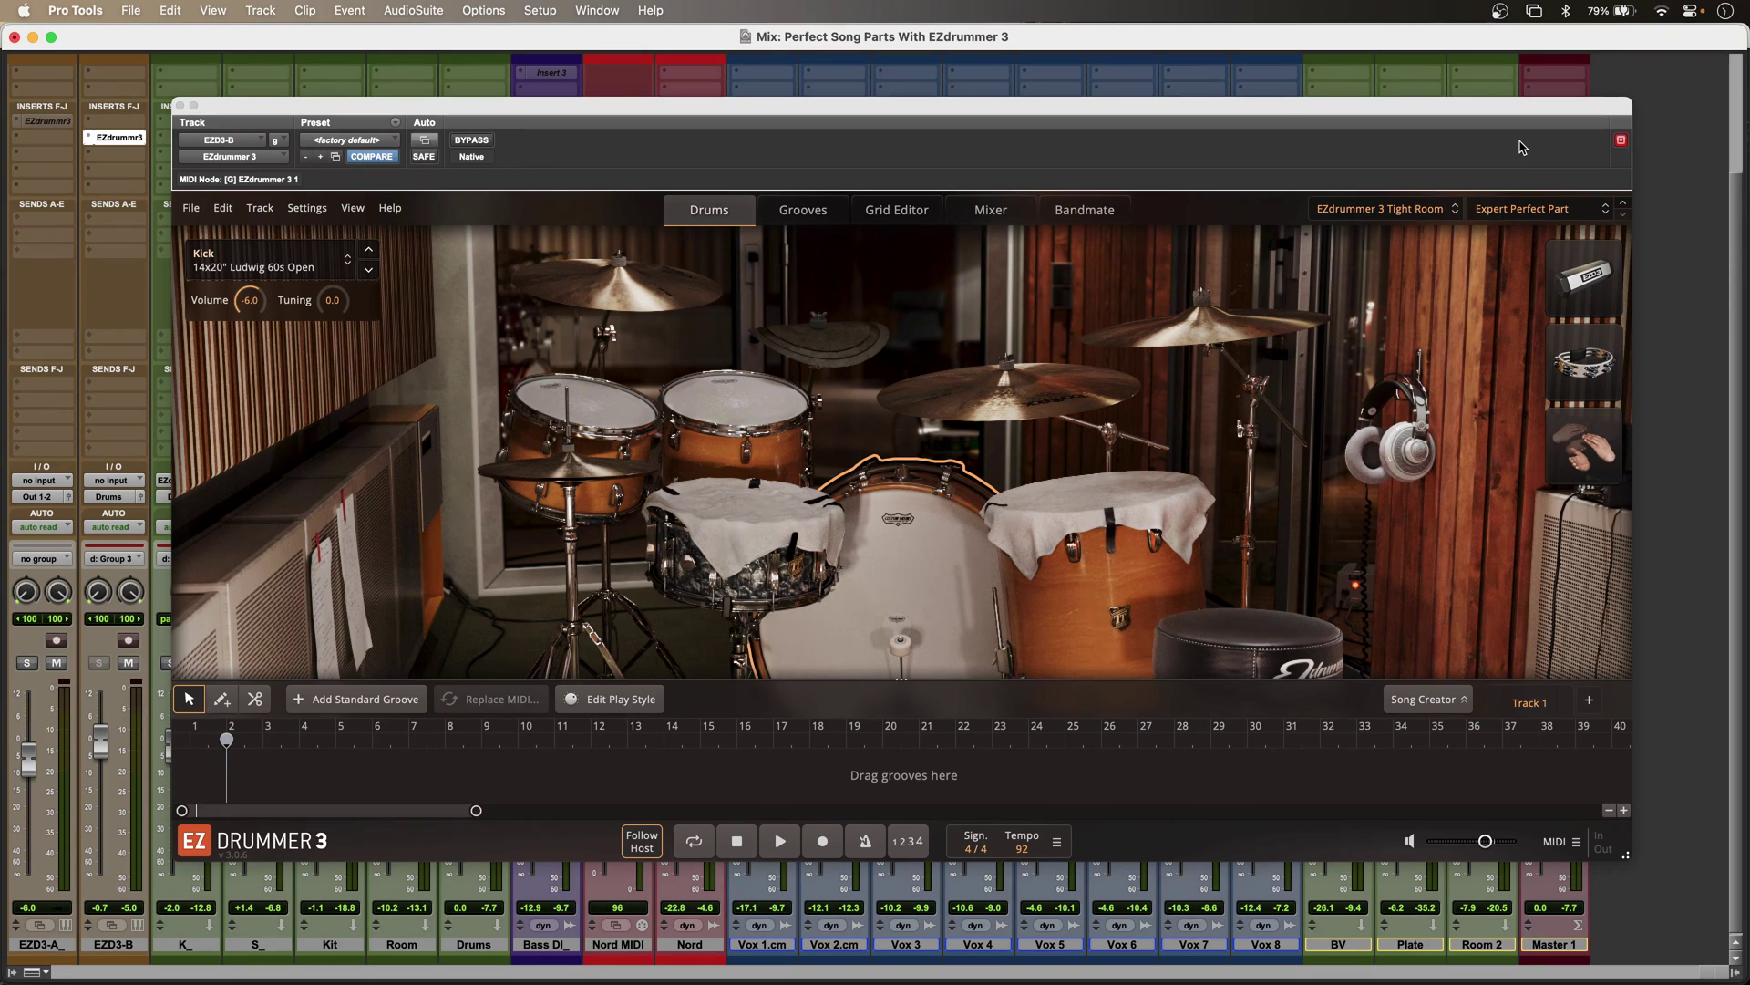
Start playback and browse the Grooves genre and play-style filter lists, briefly checking the Grid Editor
key("space")
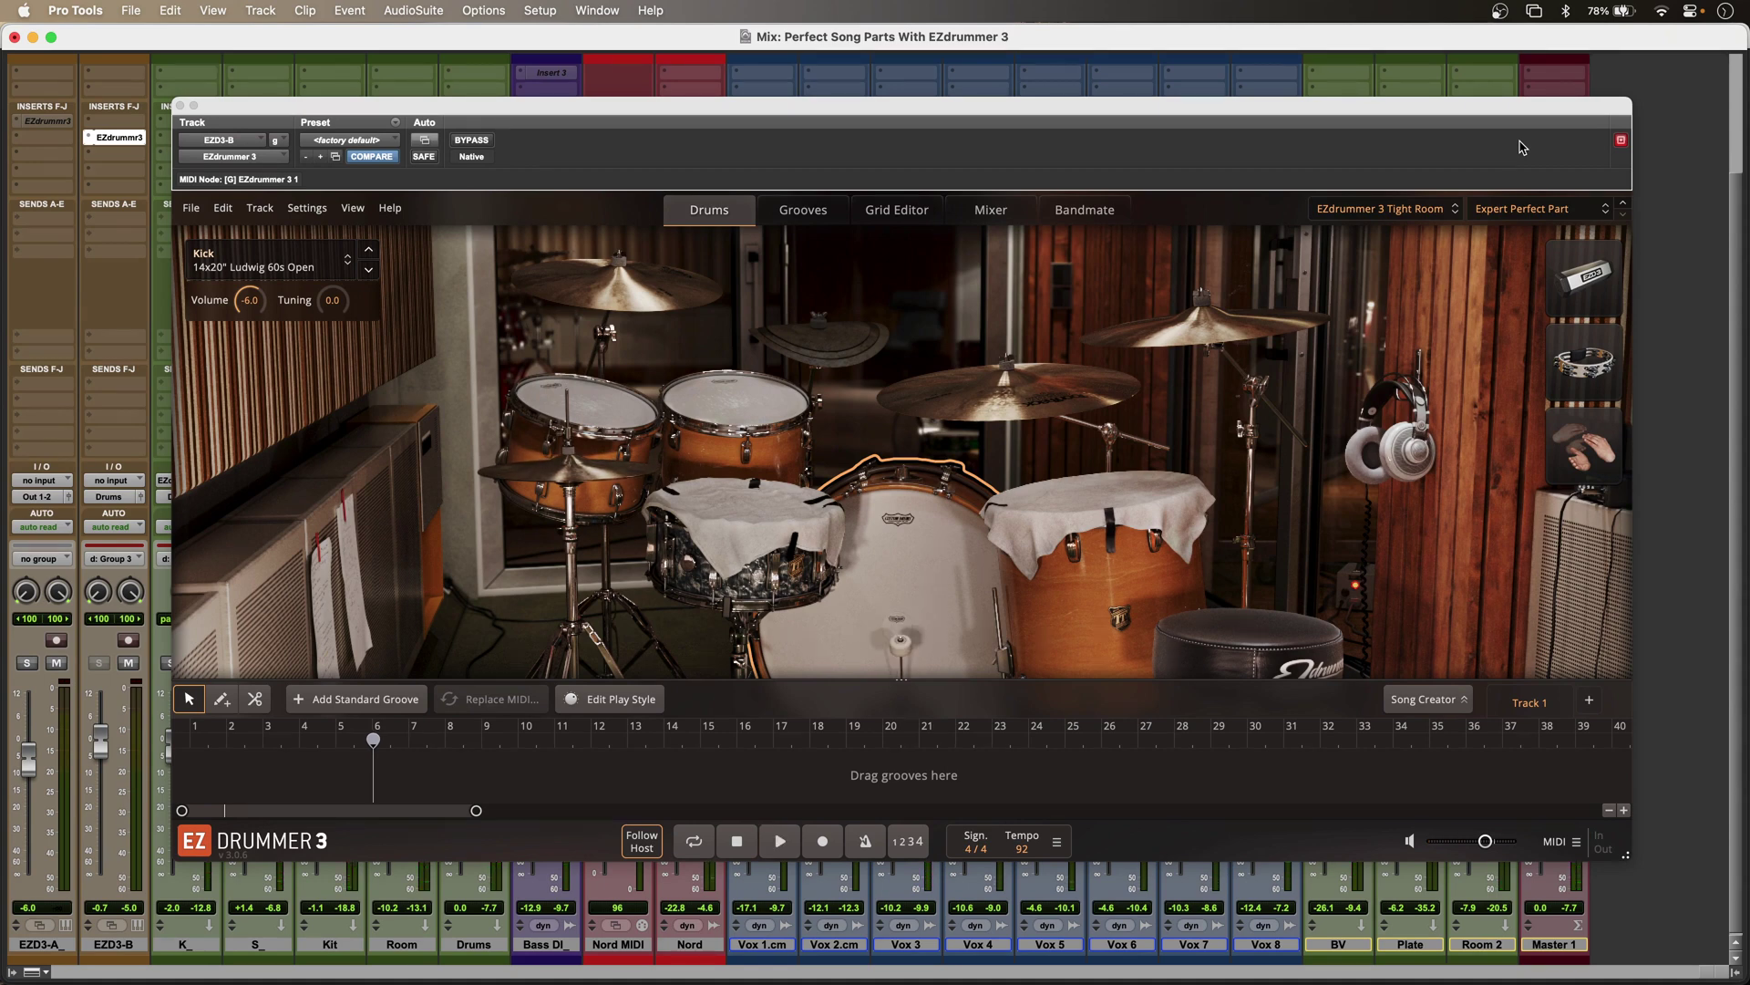
left_click(799, 215)
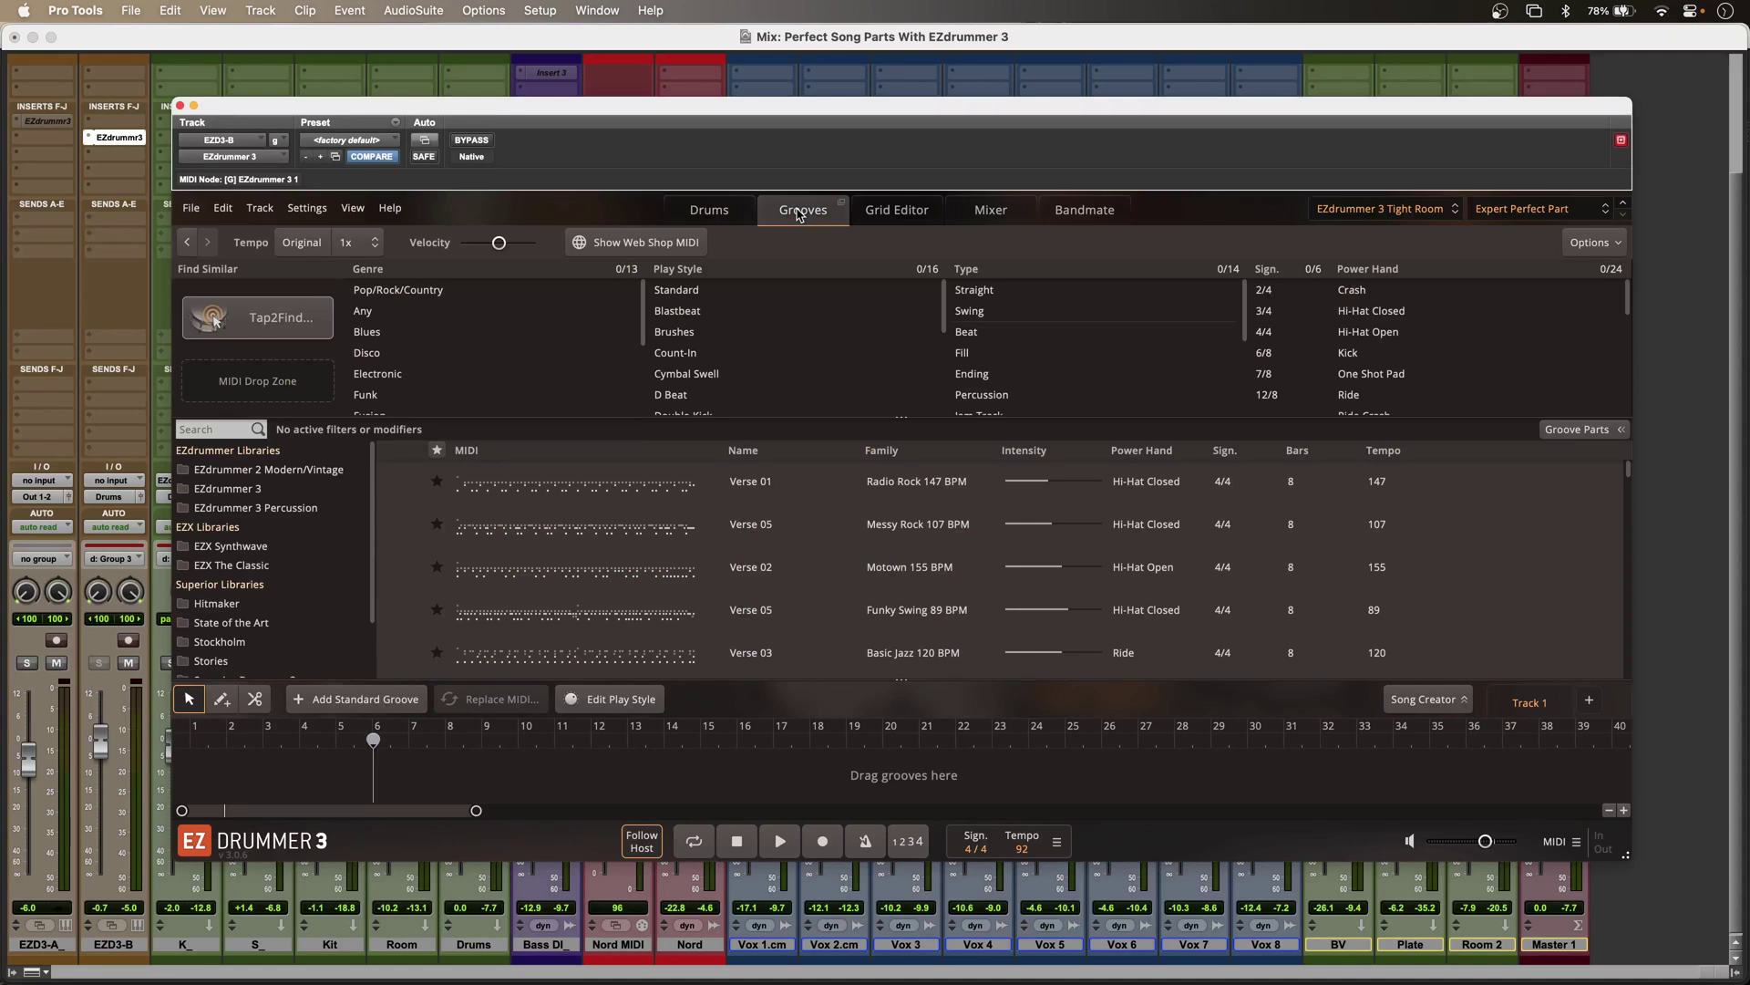
scroll(532, 313, "down", 3)
scroll(765, 332, "down", 2)
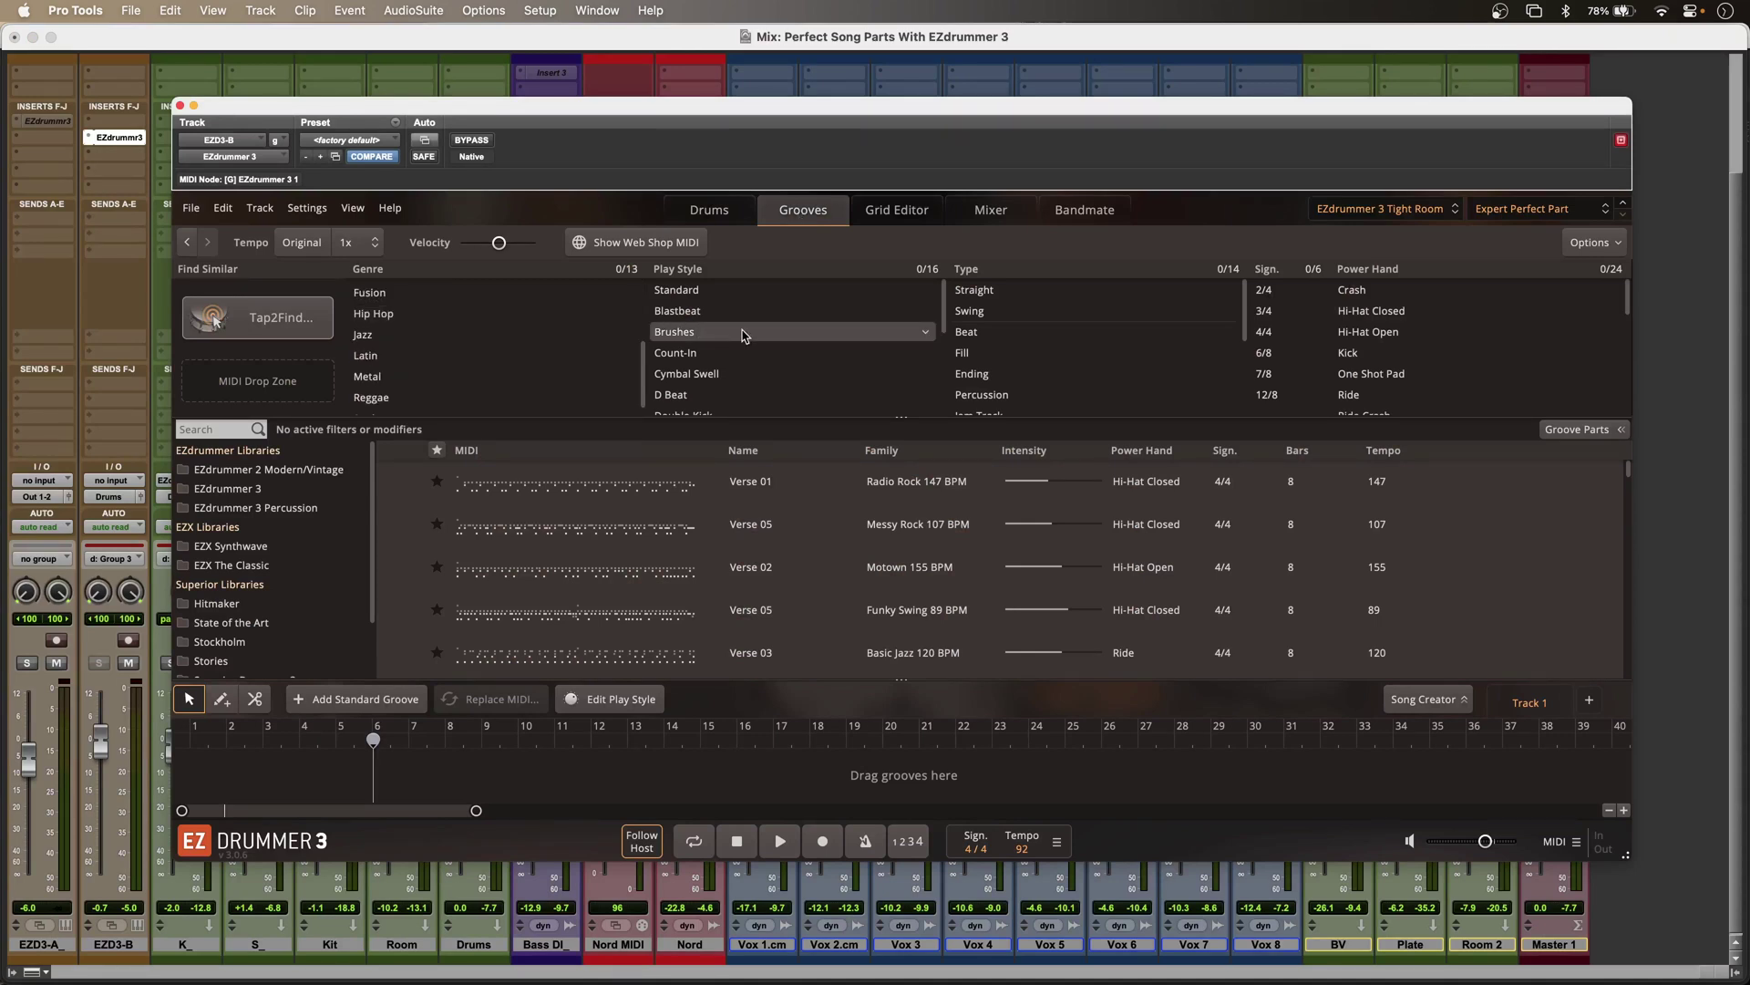
scroll(766, 332, "down", 1)
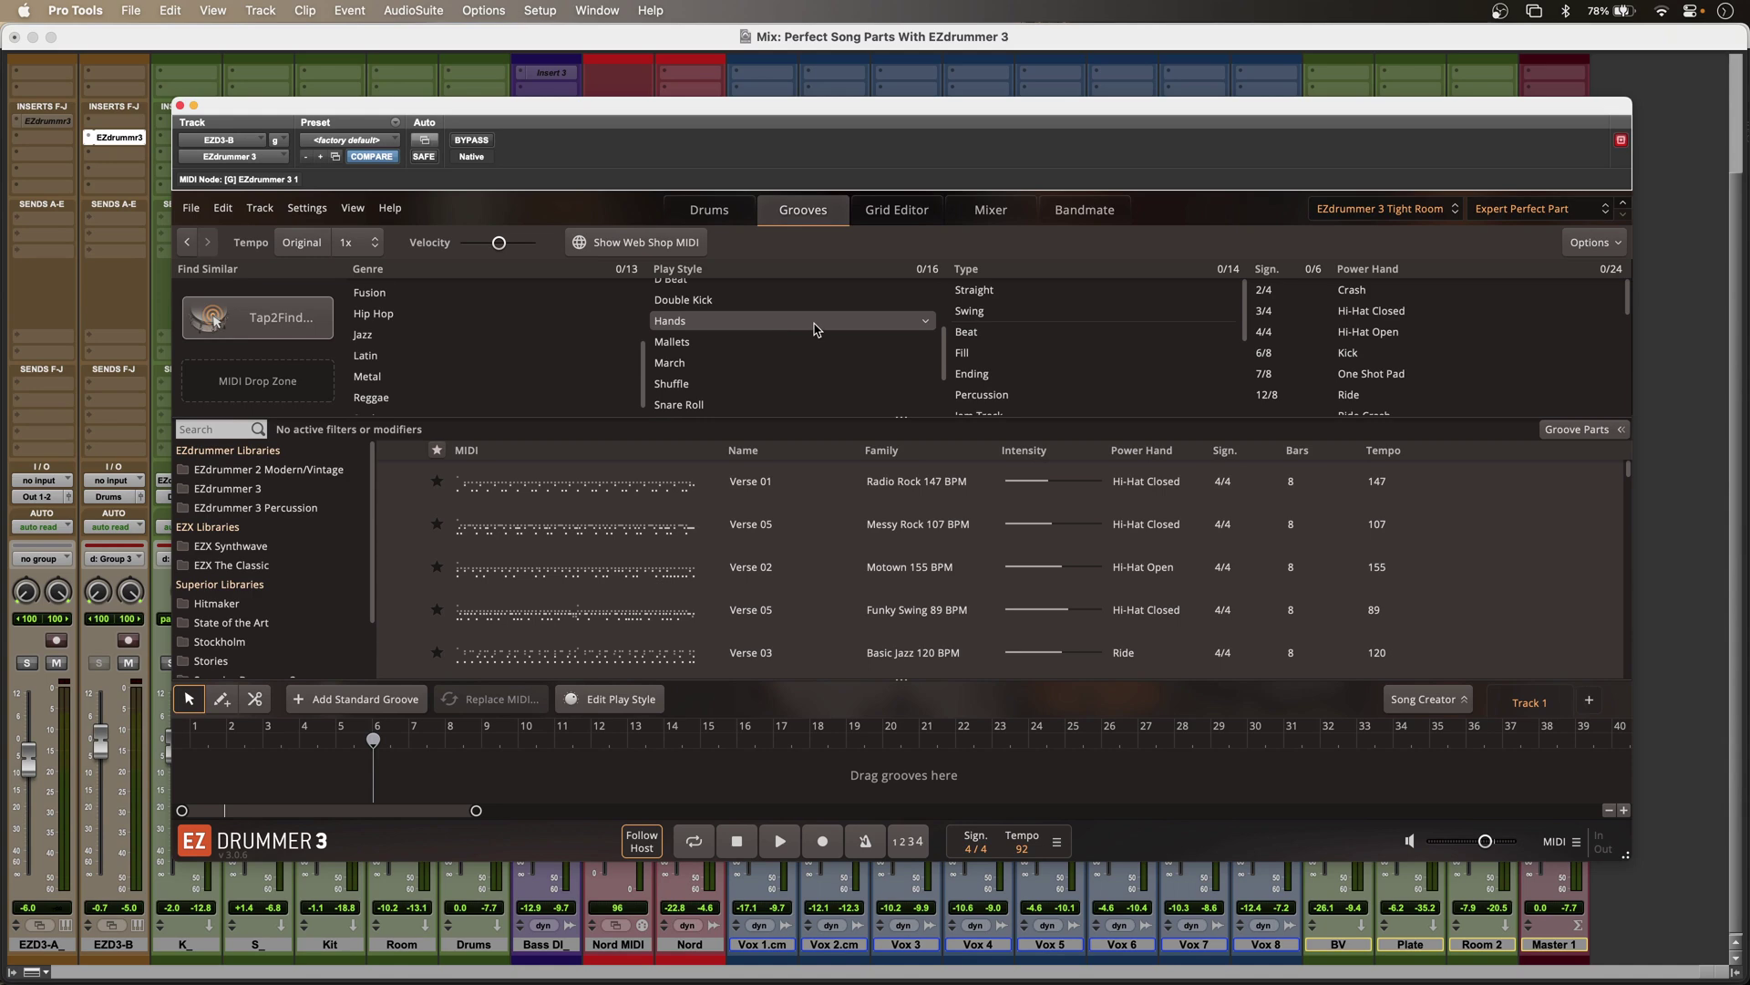
scroll(1053, 324, "down", 1)
scroll(1056, 324, "down", 5)
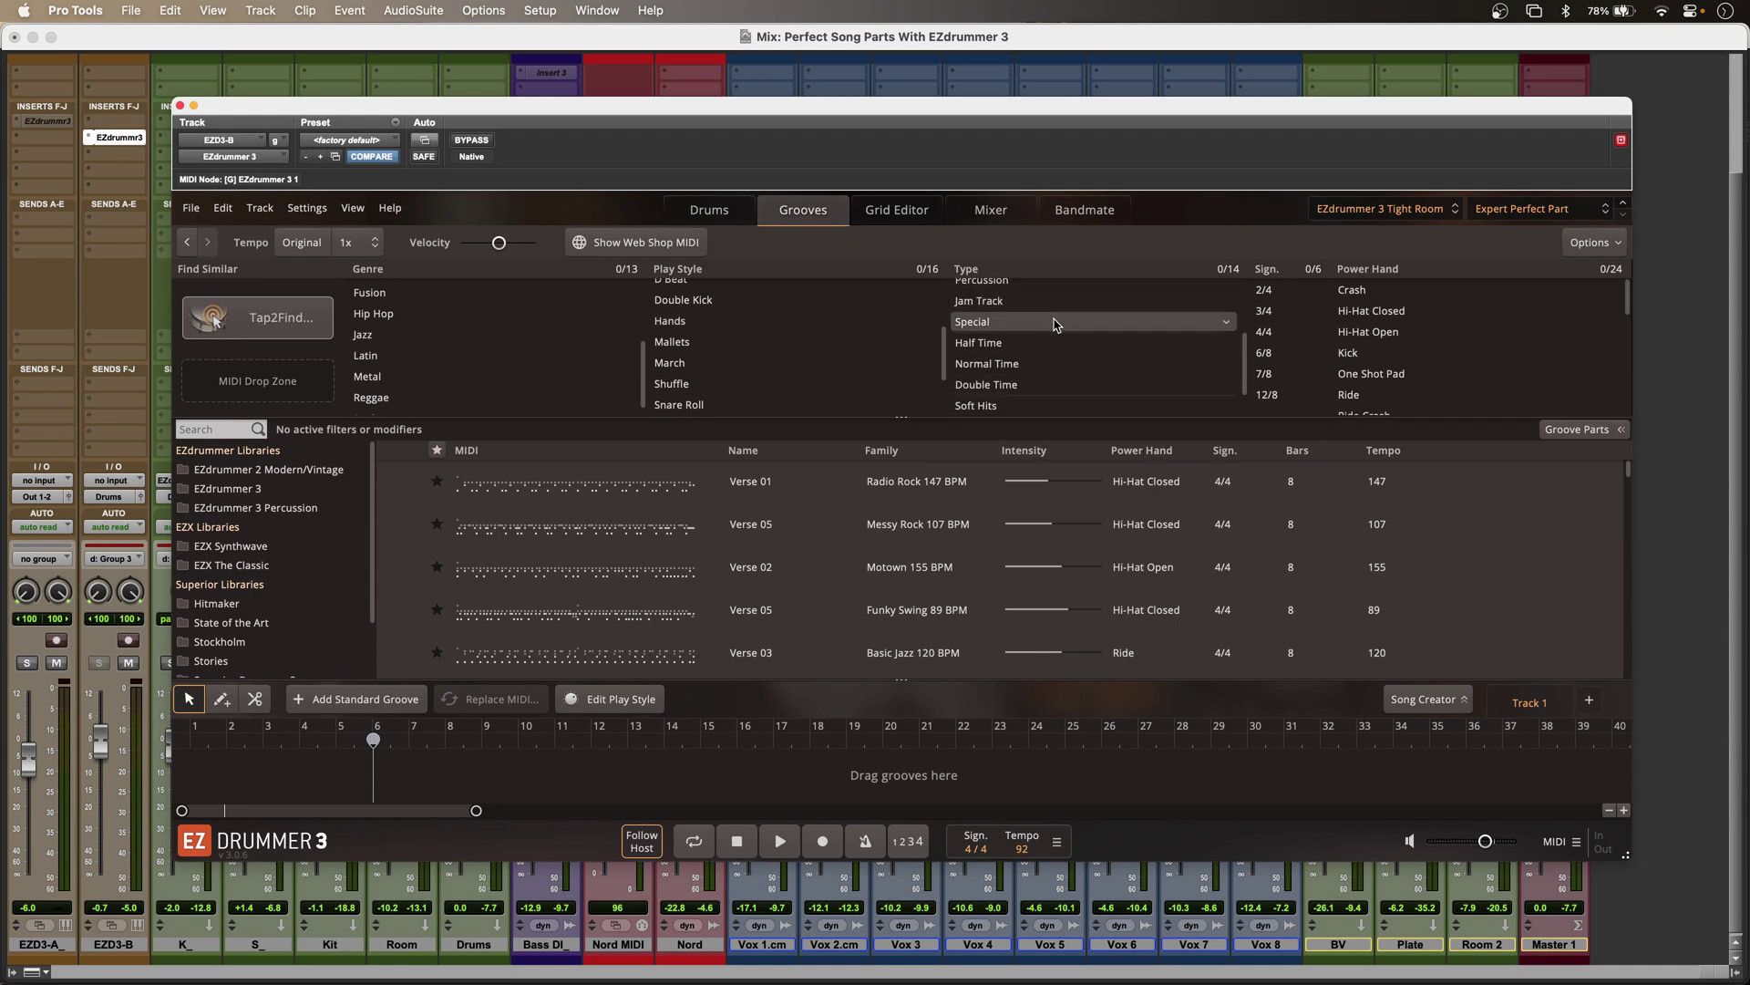
left_click(894, 211)
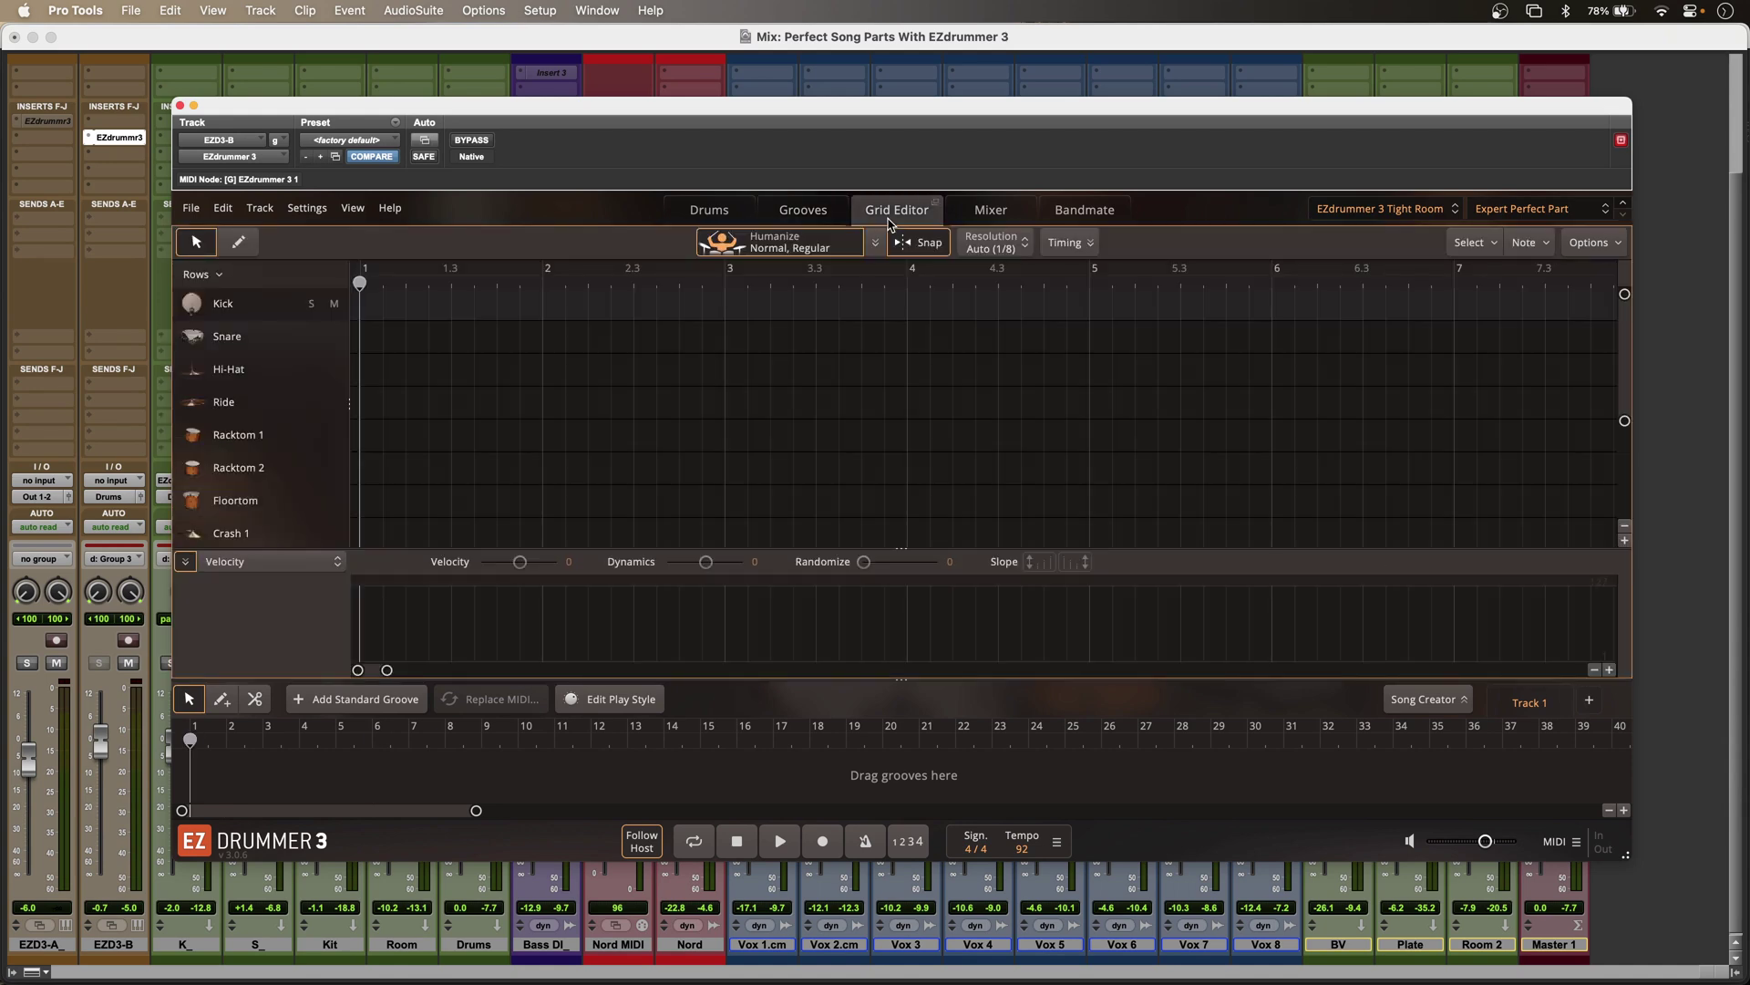
left_click(795, 228)
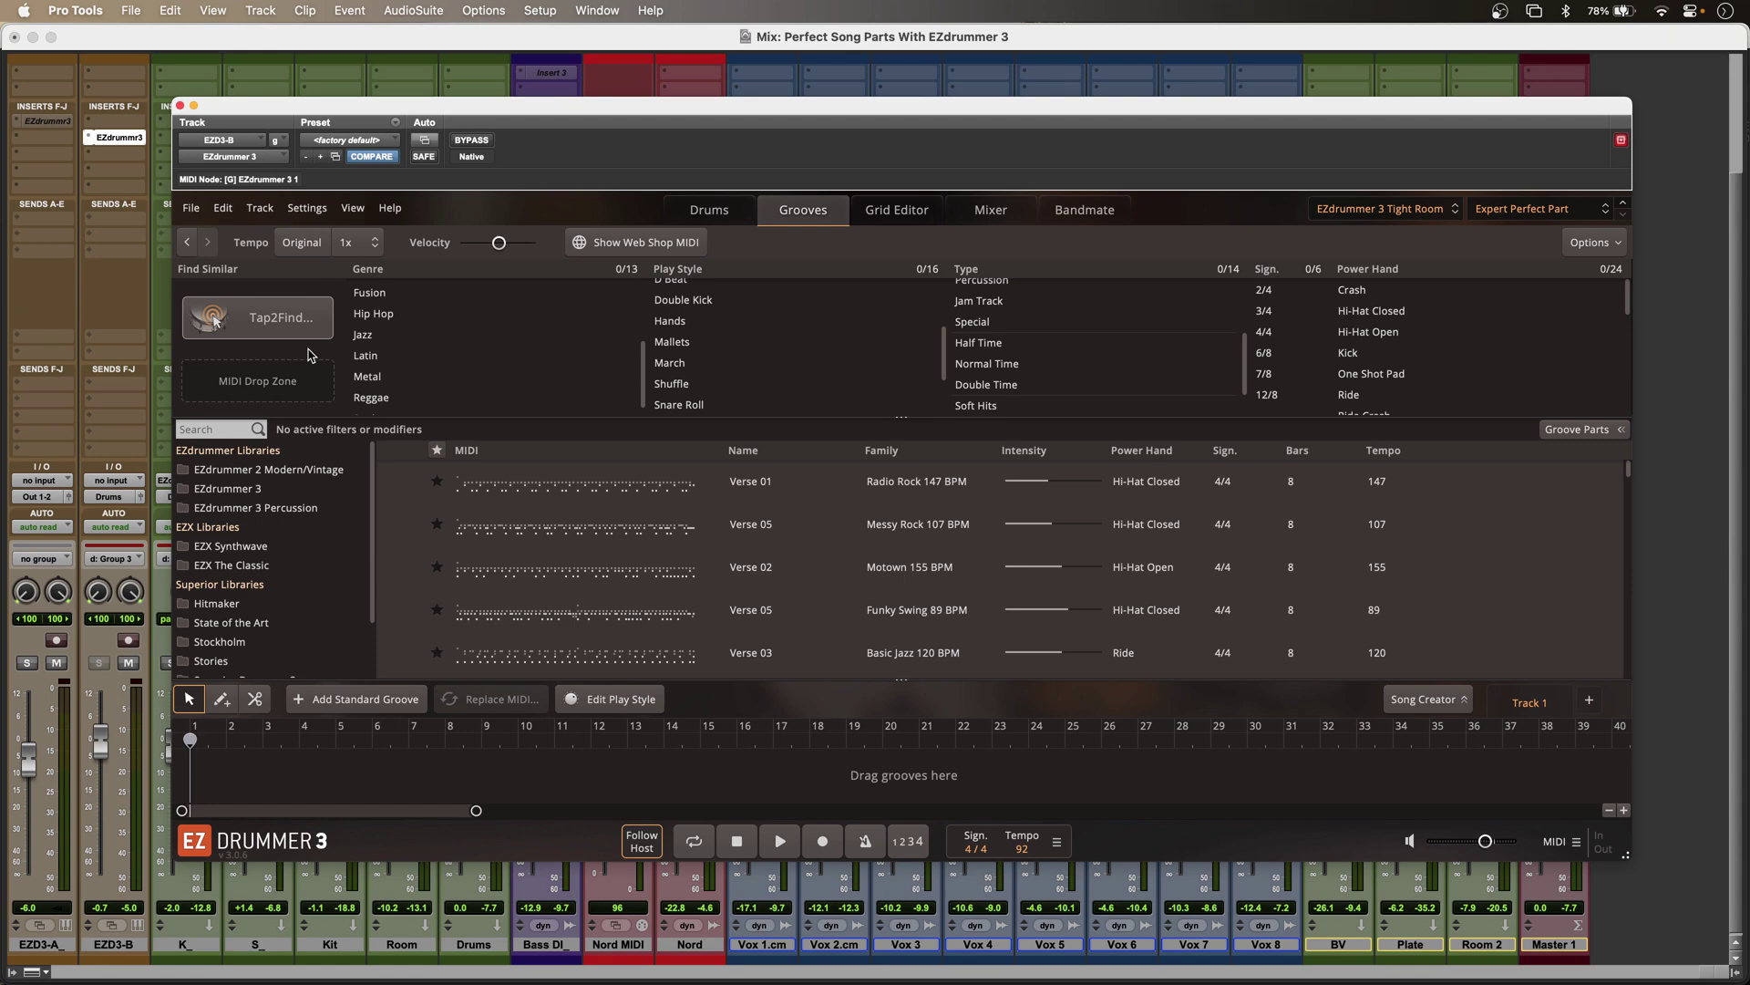
Tap a kick-and-snare accent pattern in Tap2Find, nudge one kick later, and search for matches
left_click(301, 330)
left_click(682, 755)
left_click(775, 732)
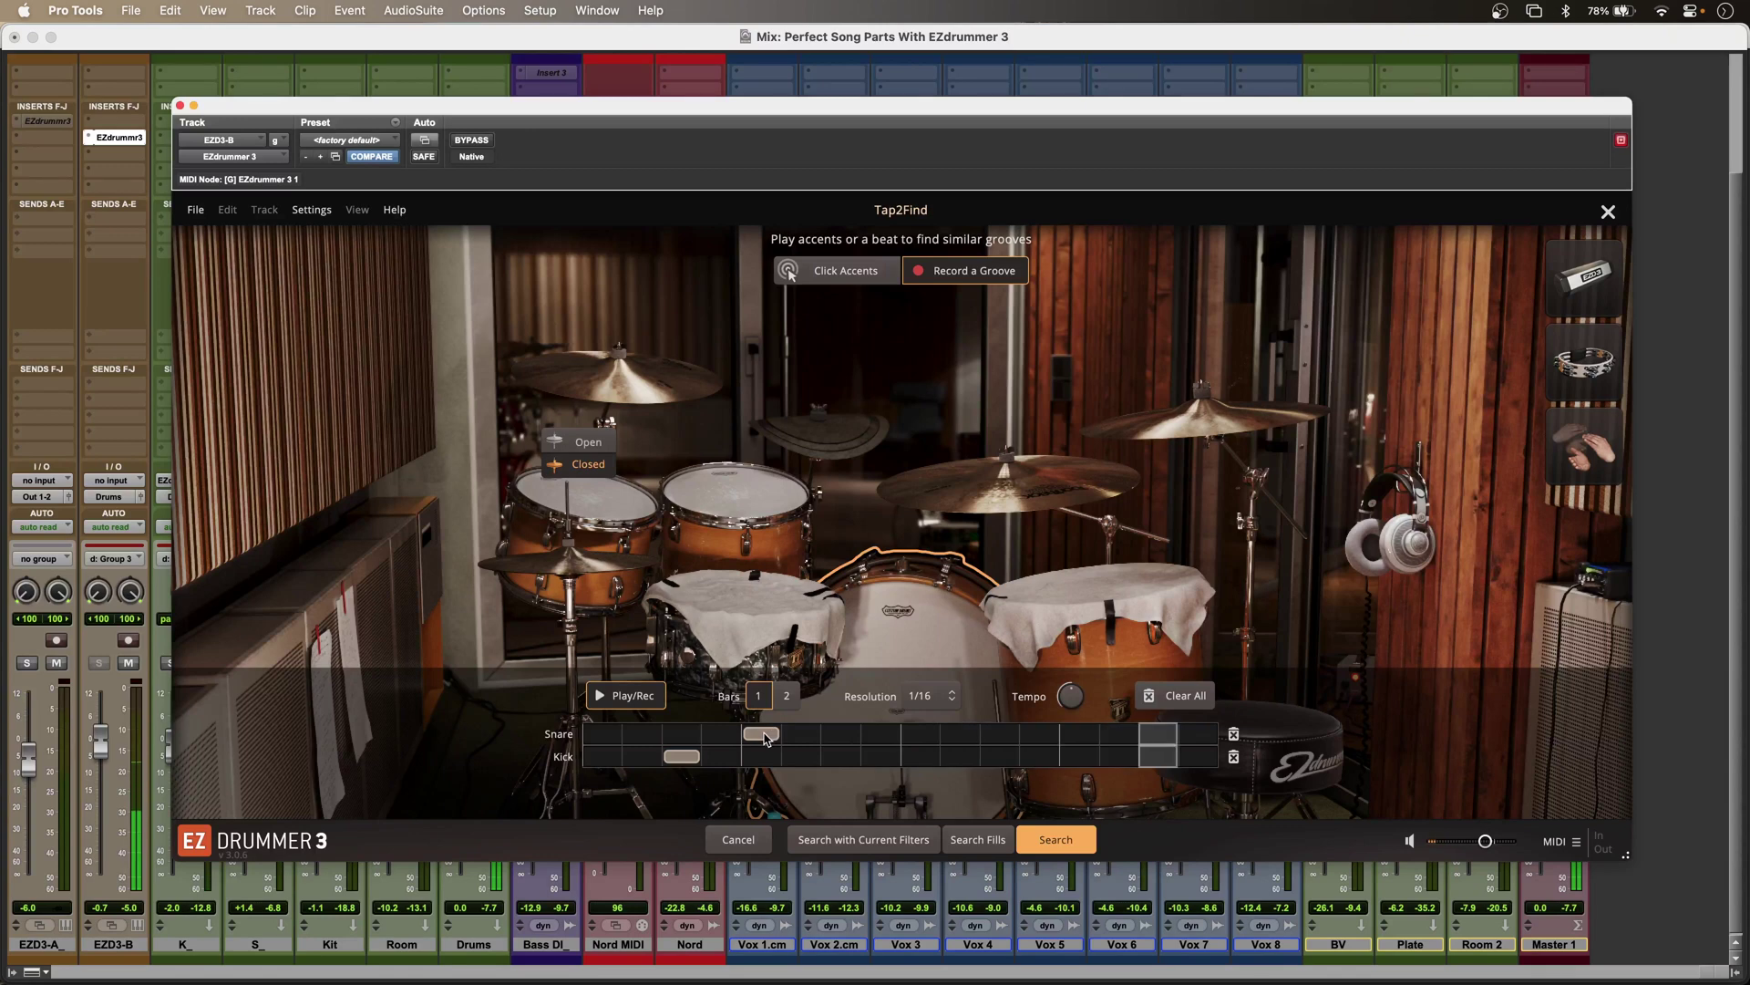
left_click(801, 756)
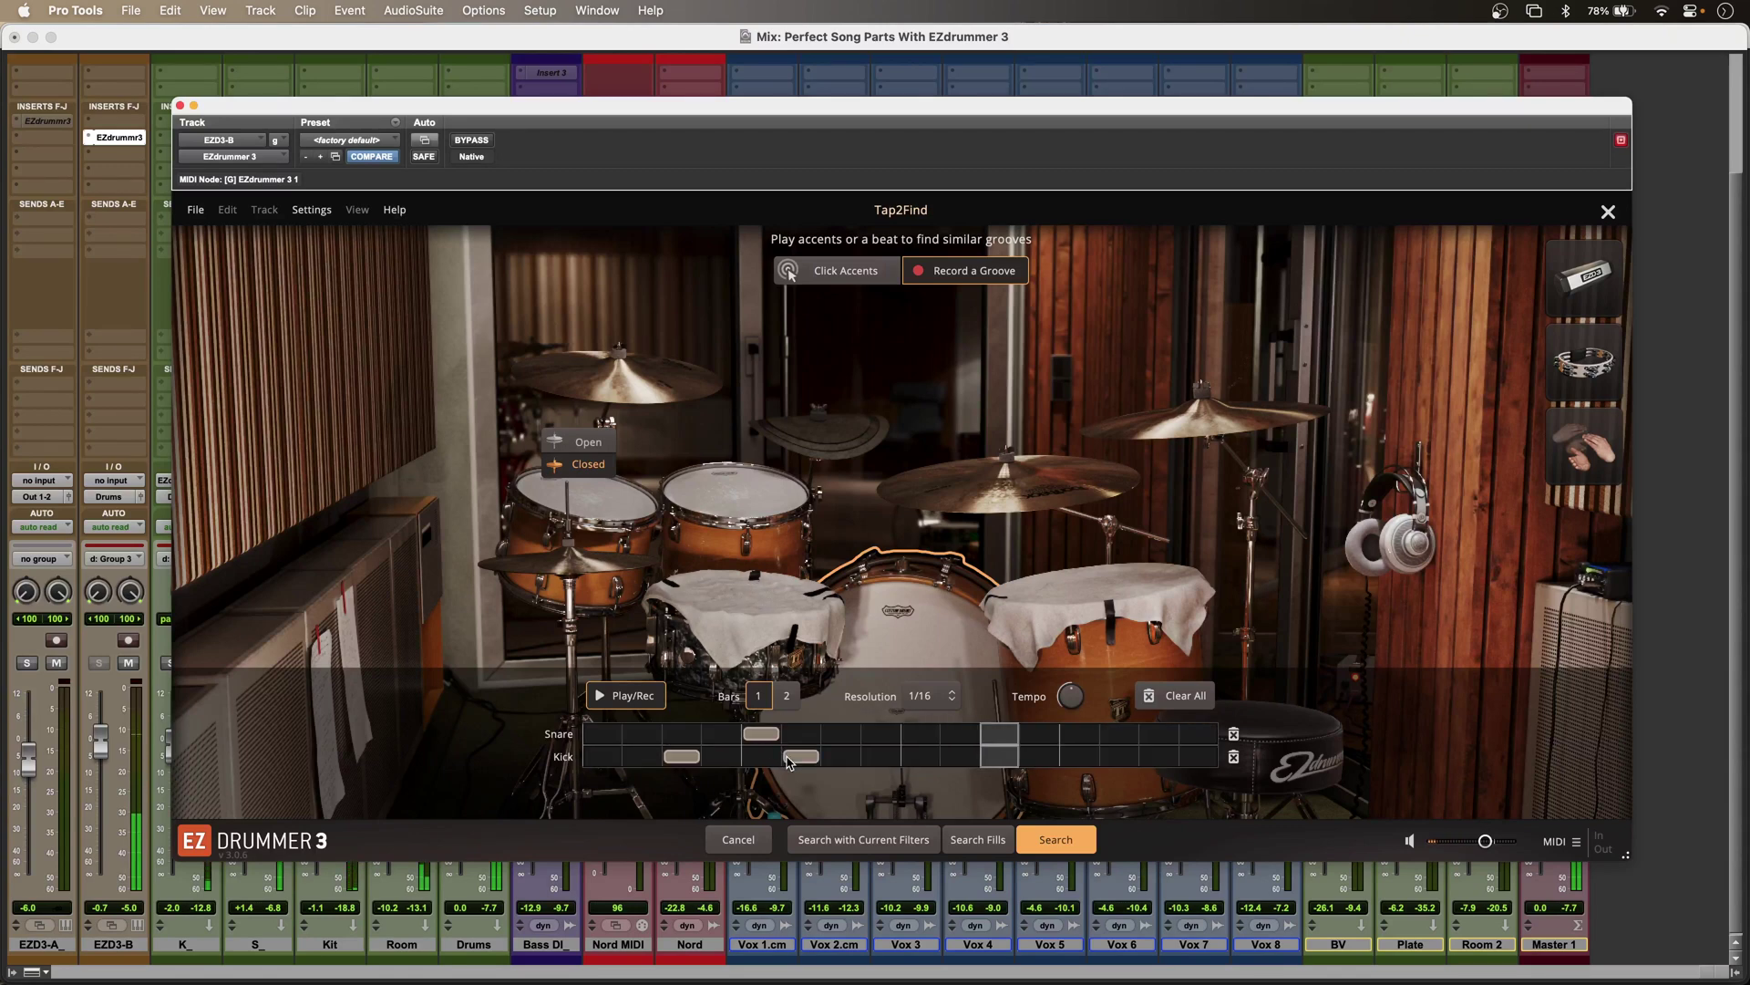
left_click(879, 756)
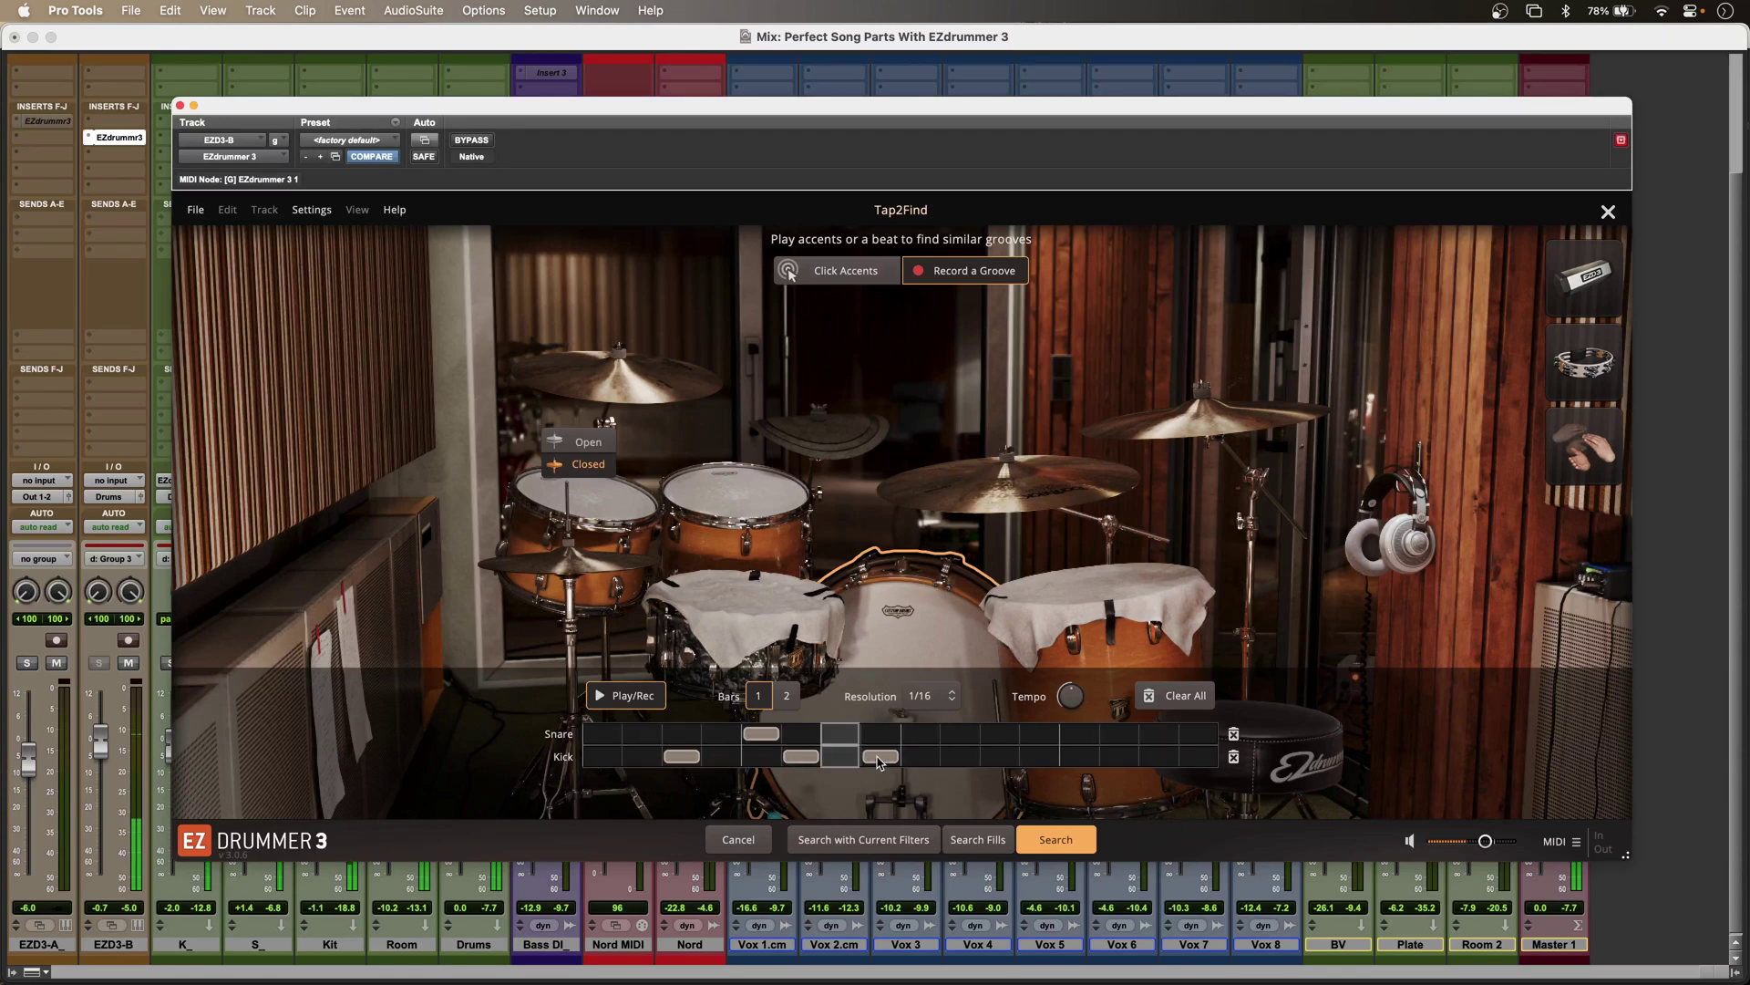
left_click(1083, 735)
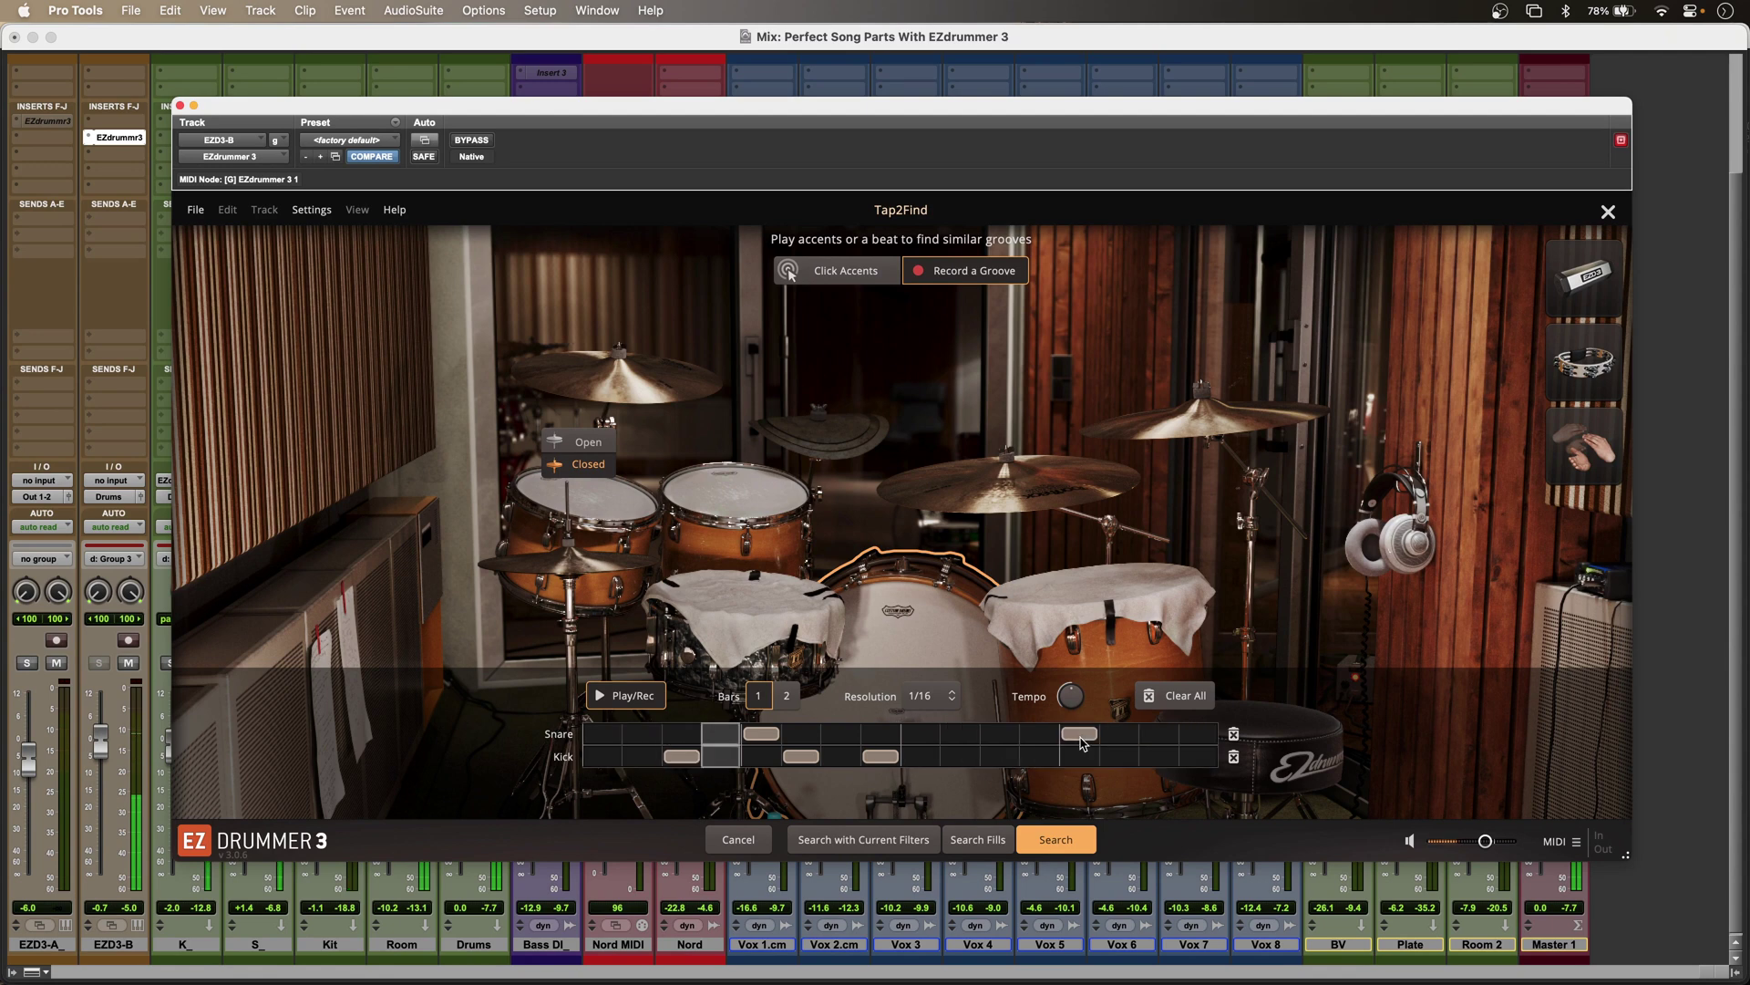
left_click(1198, 757)
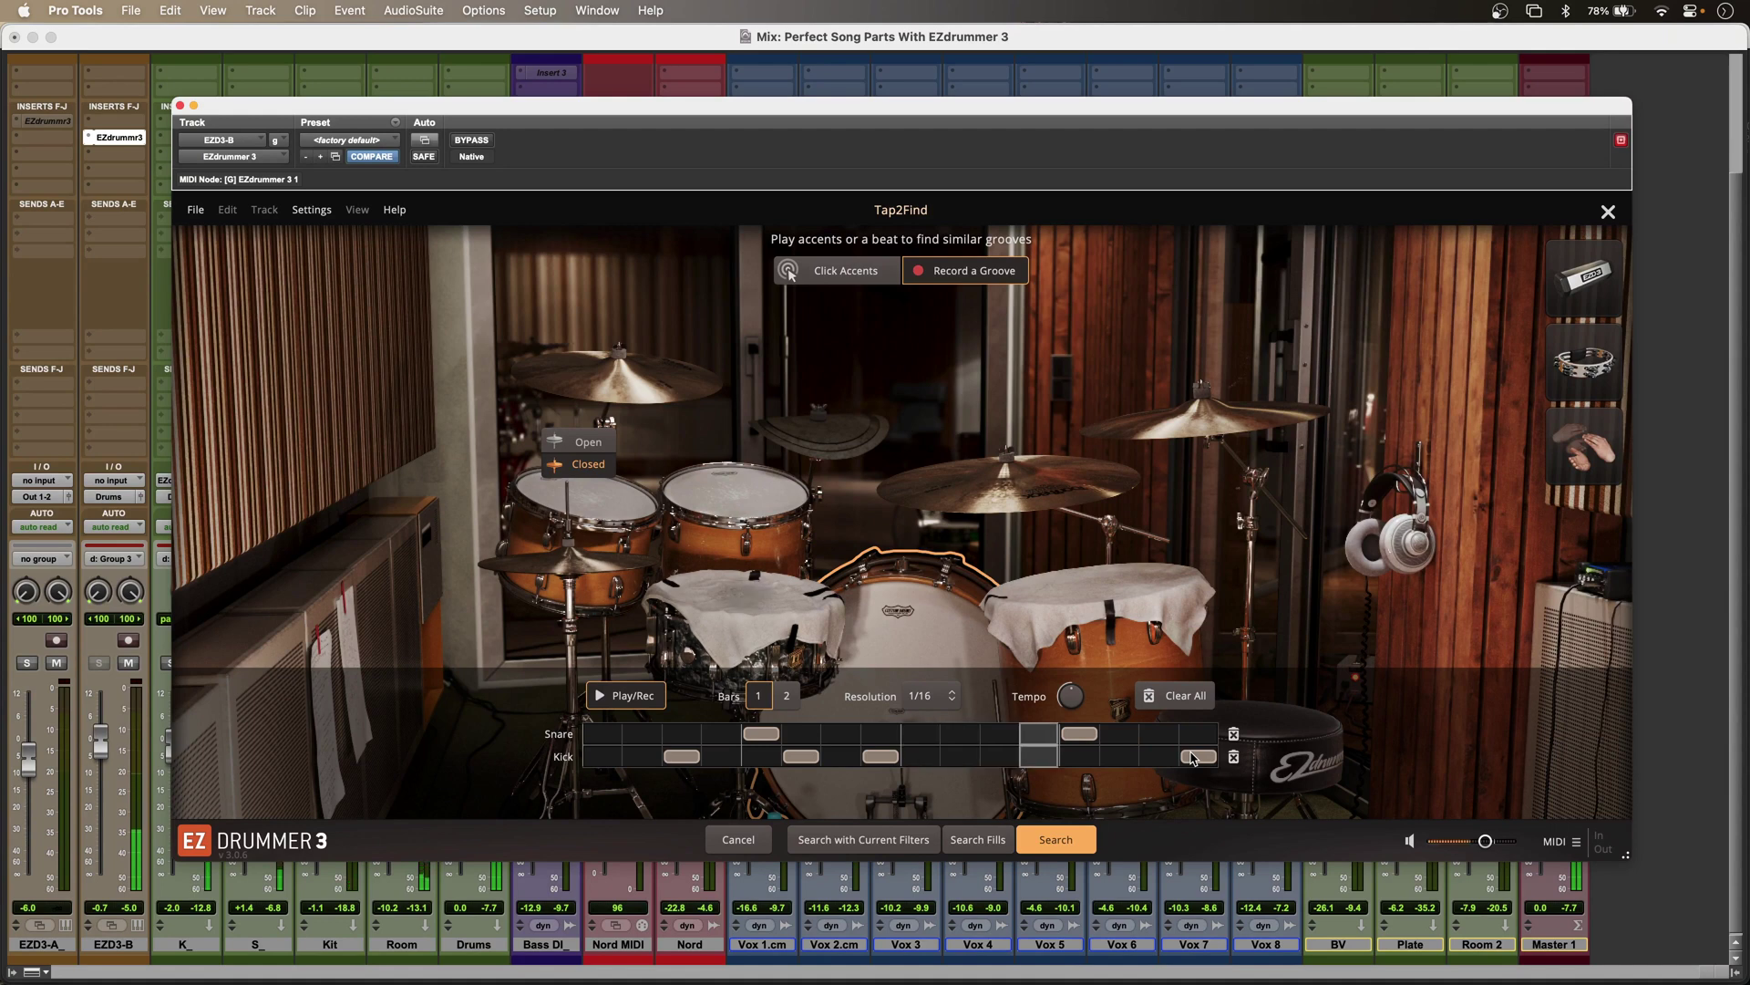
left_click_drag(875, 756, 915, 758)
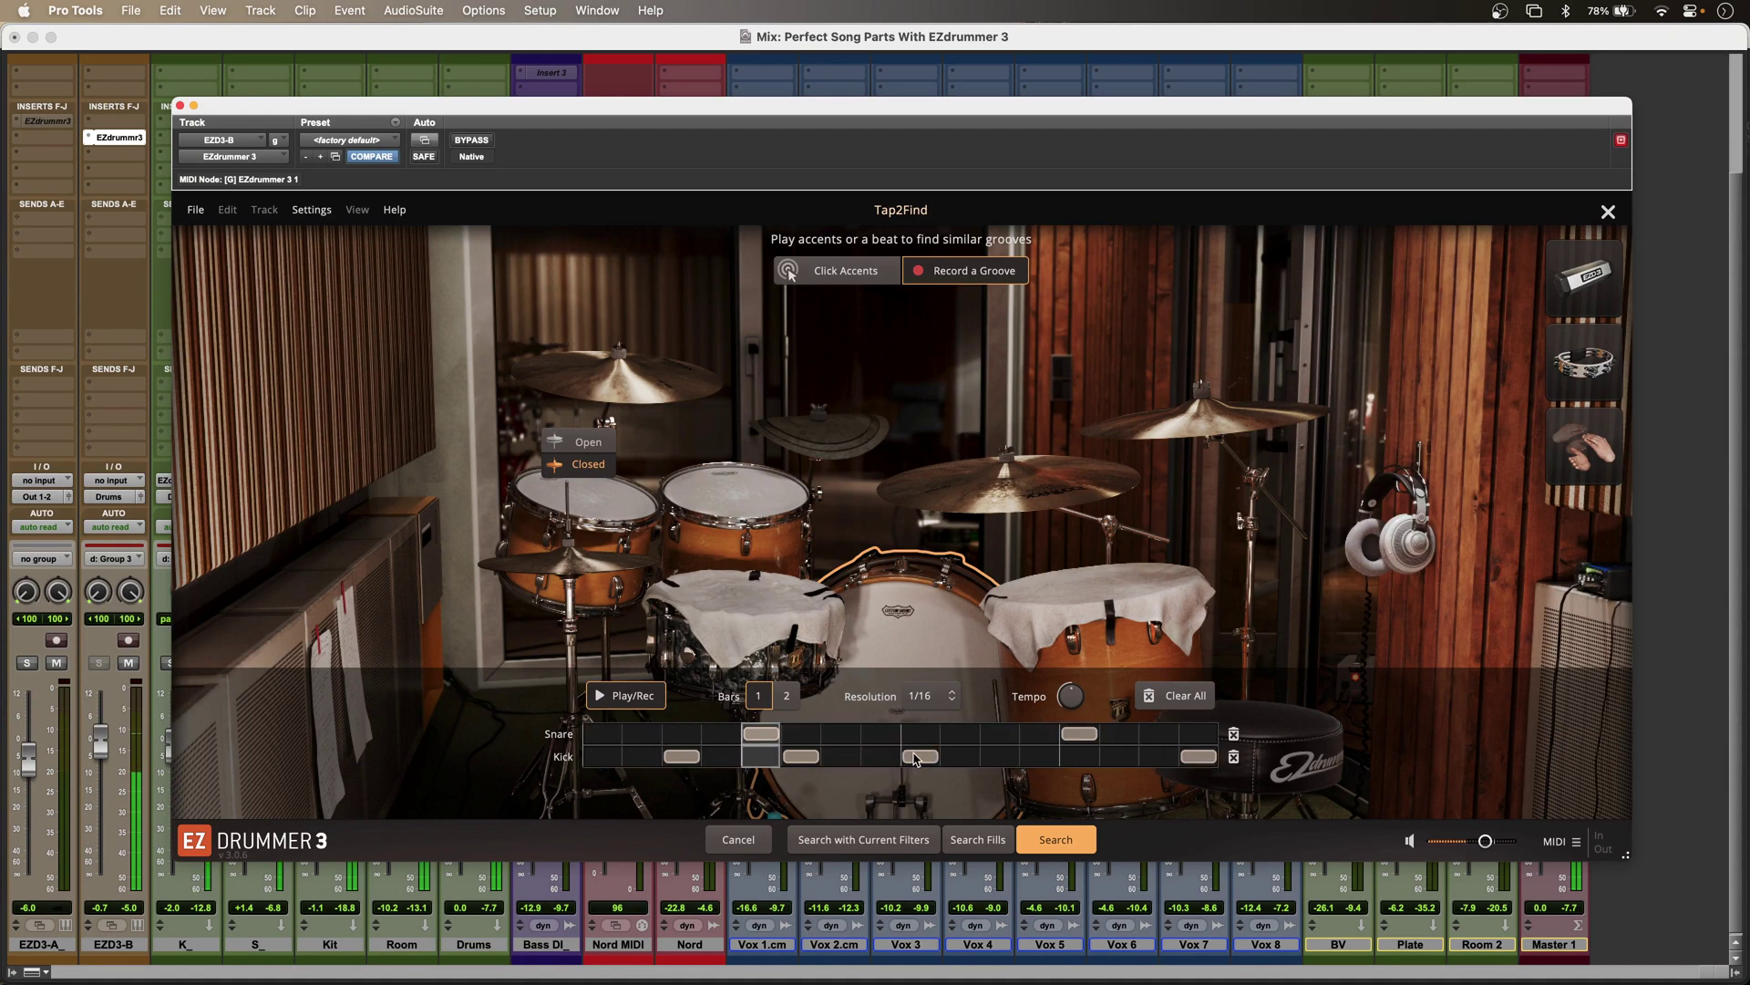
key("space")
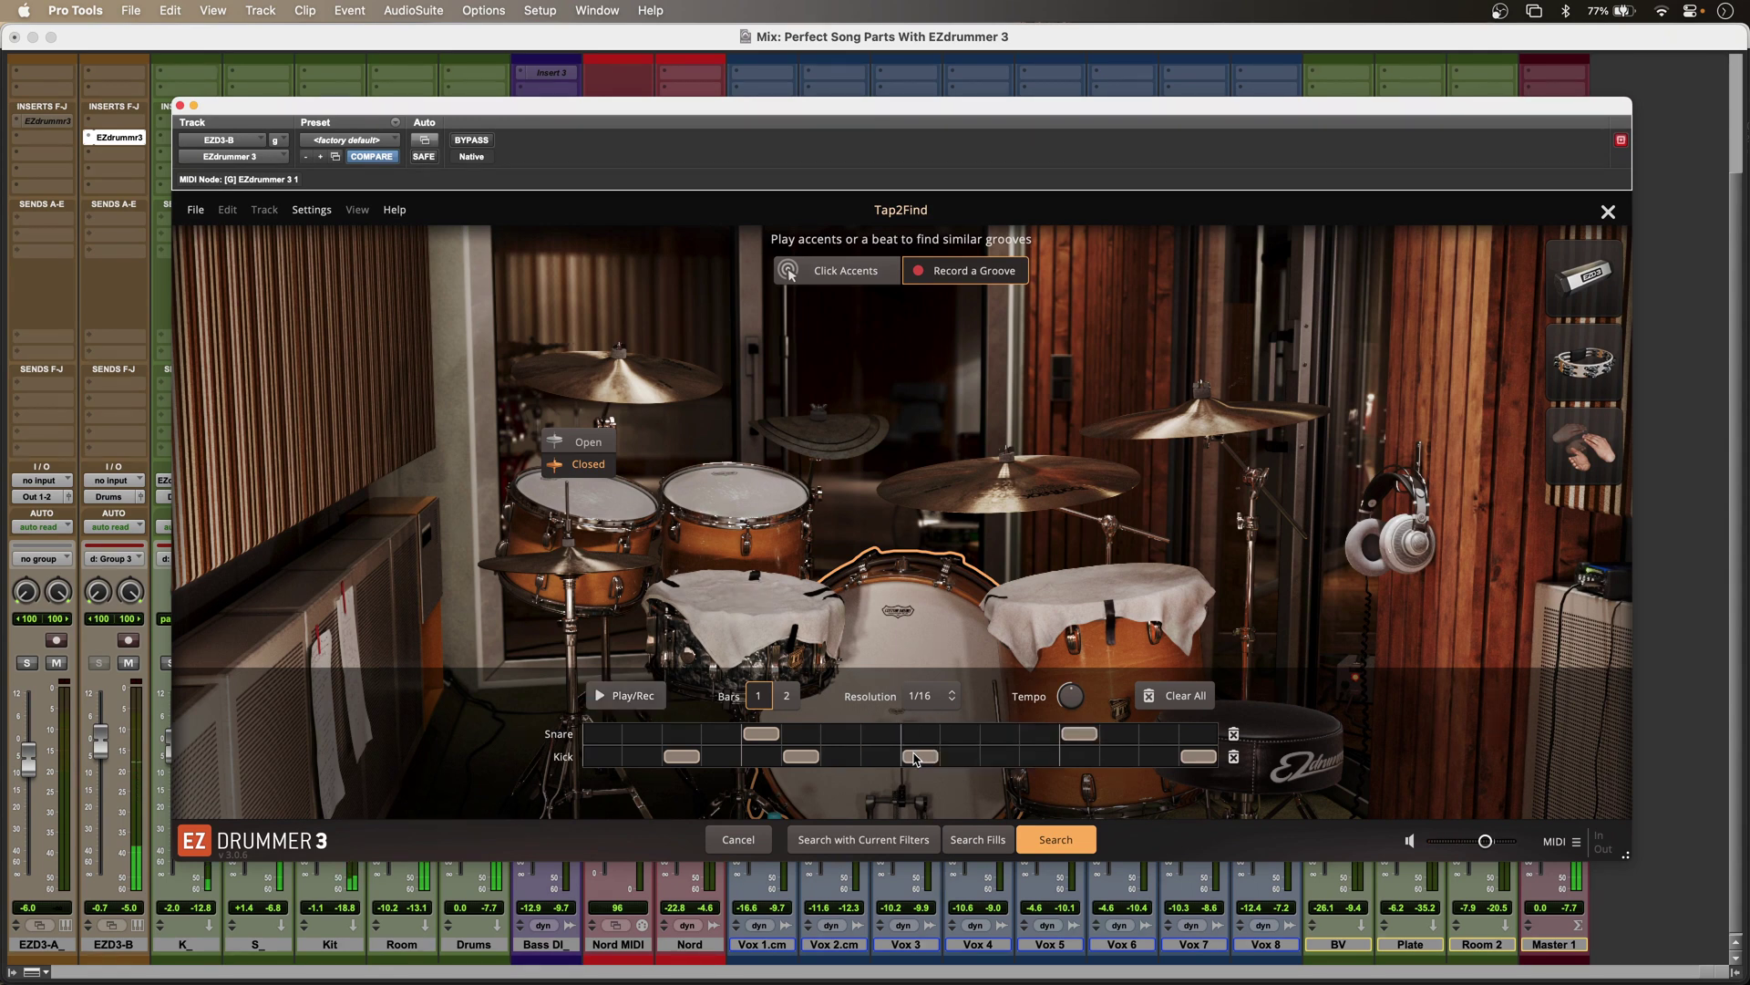
left_click(862, 840)
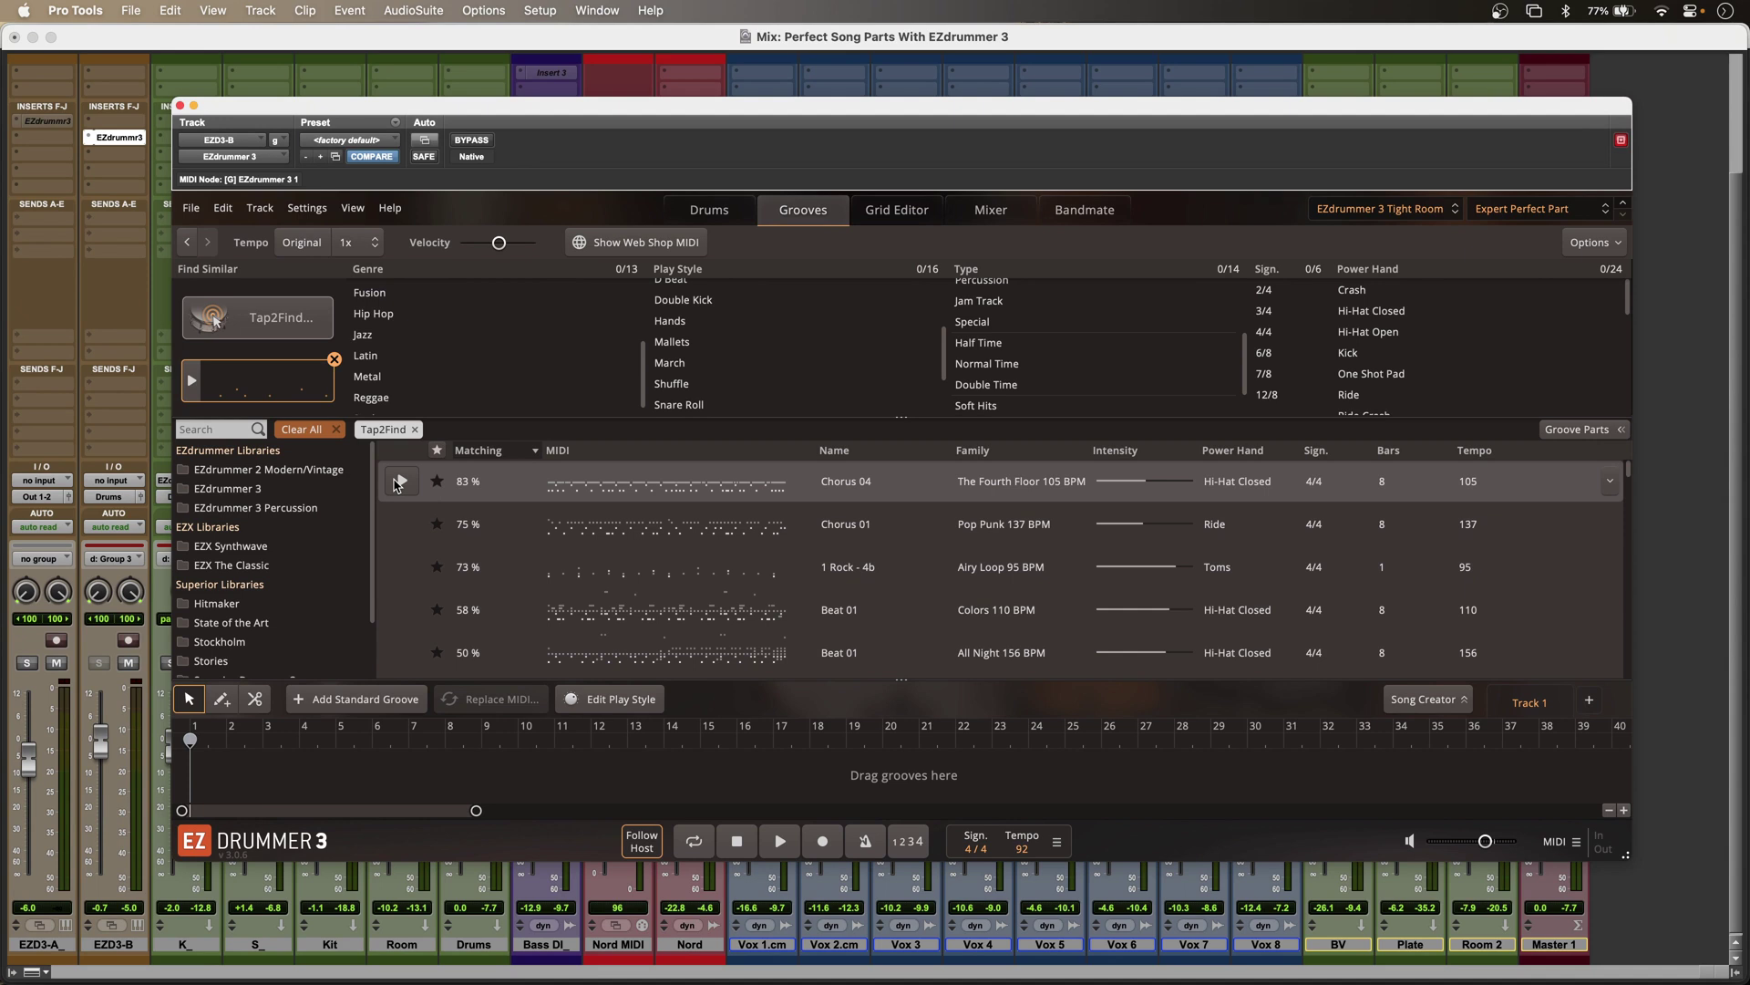
Preview Chorus 04, then drag it onto the EZD3-B track in Pro Tools' Edit window
left_click(399, 481)
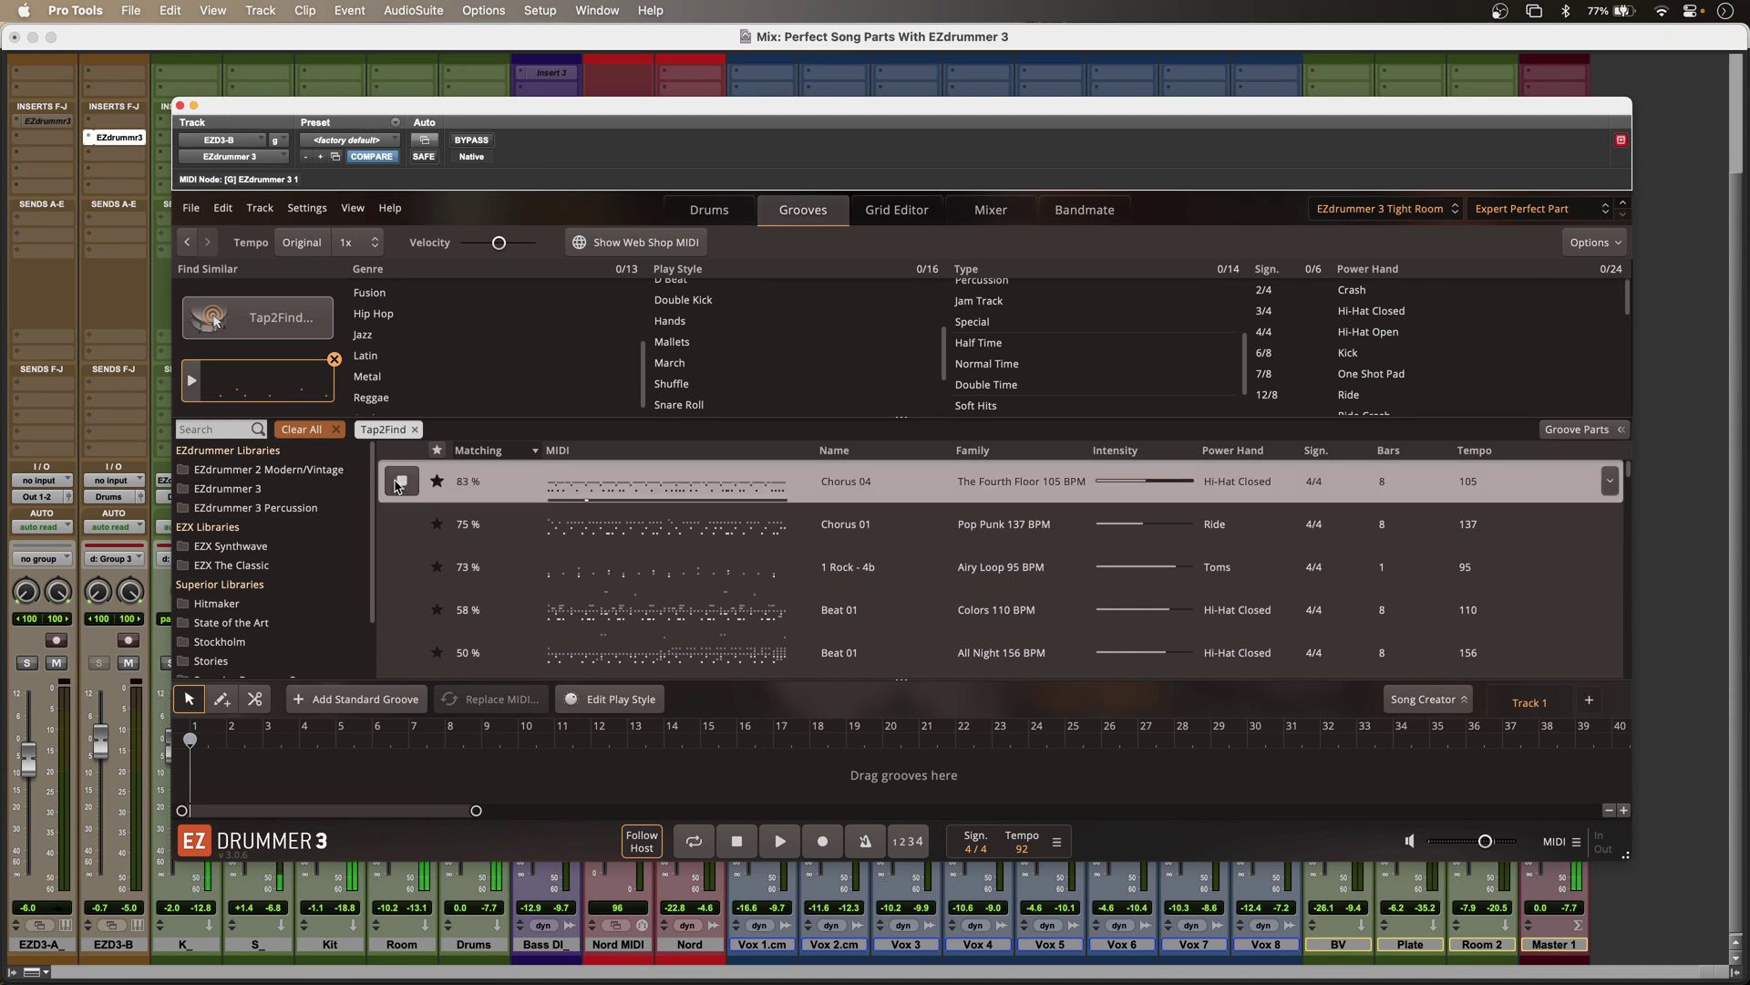
left_click(400, 480)
key("super+equal")
left_click_drag(638, 481, 1657, 247)
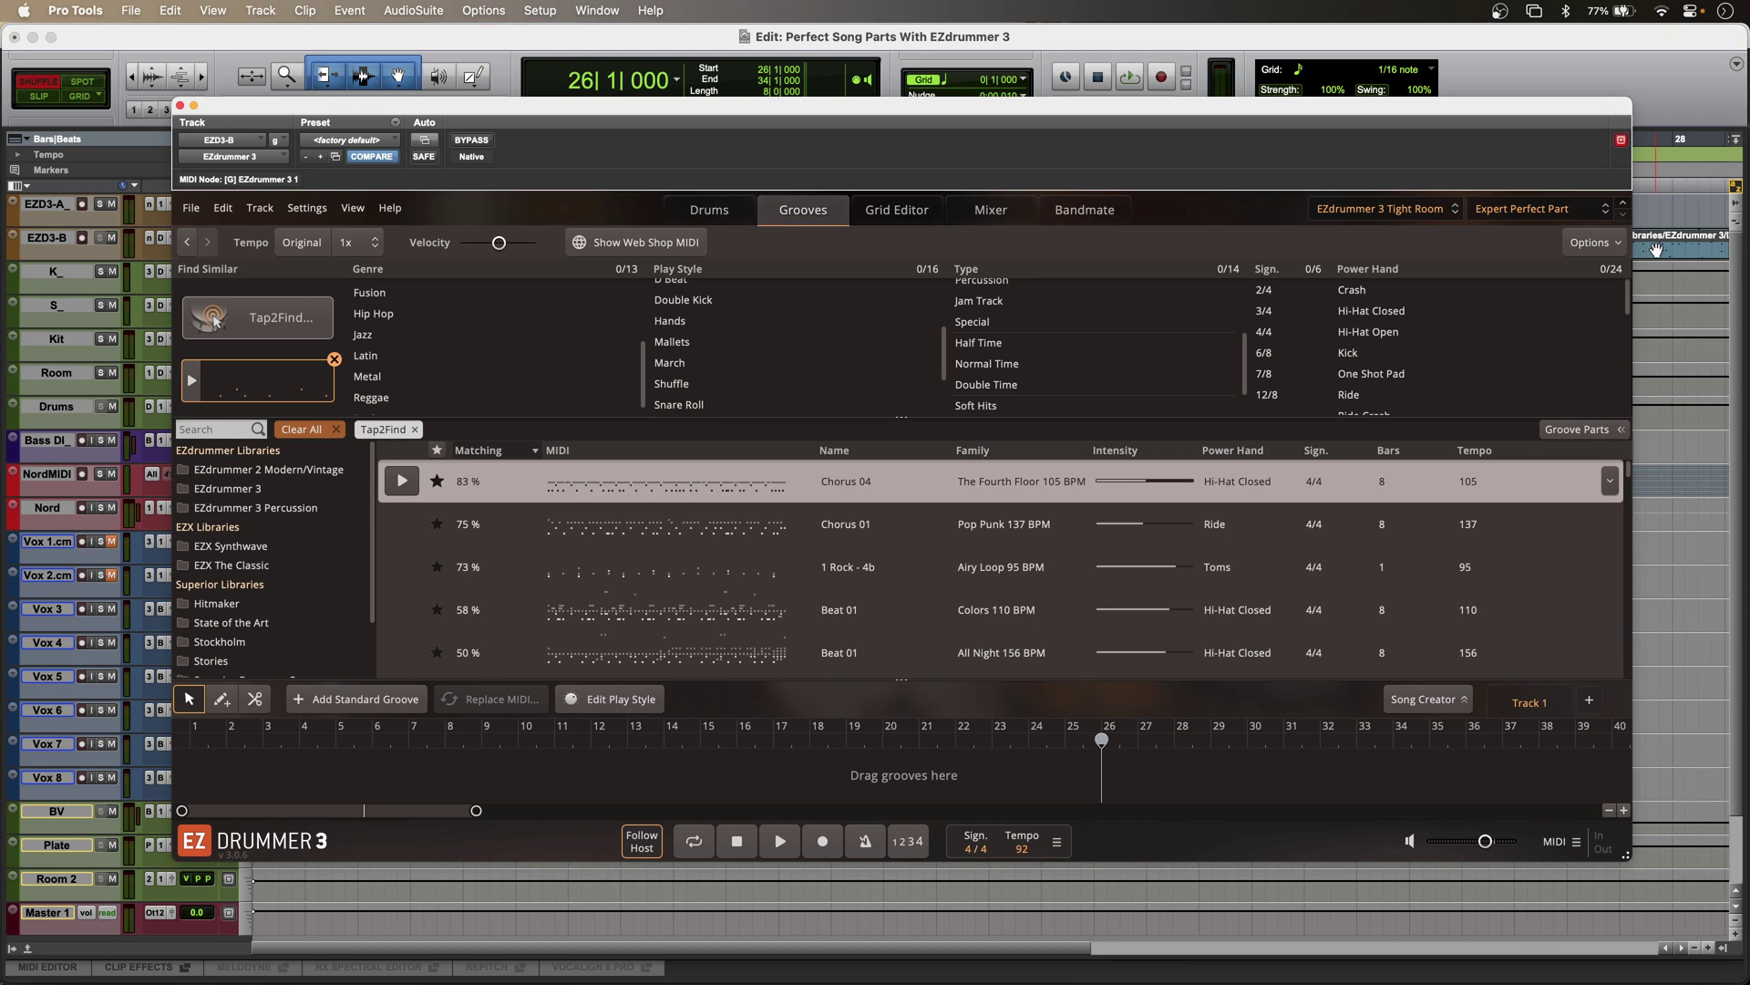
Glance at the Bandmate page, then go back to the Drums kit view
left_click(1094, 215)
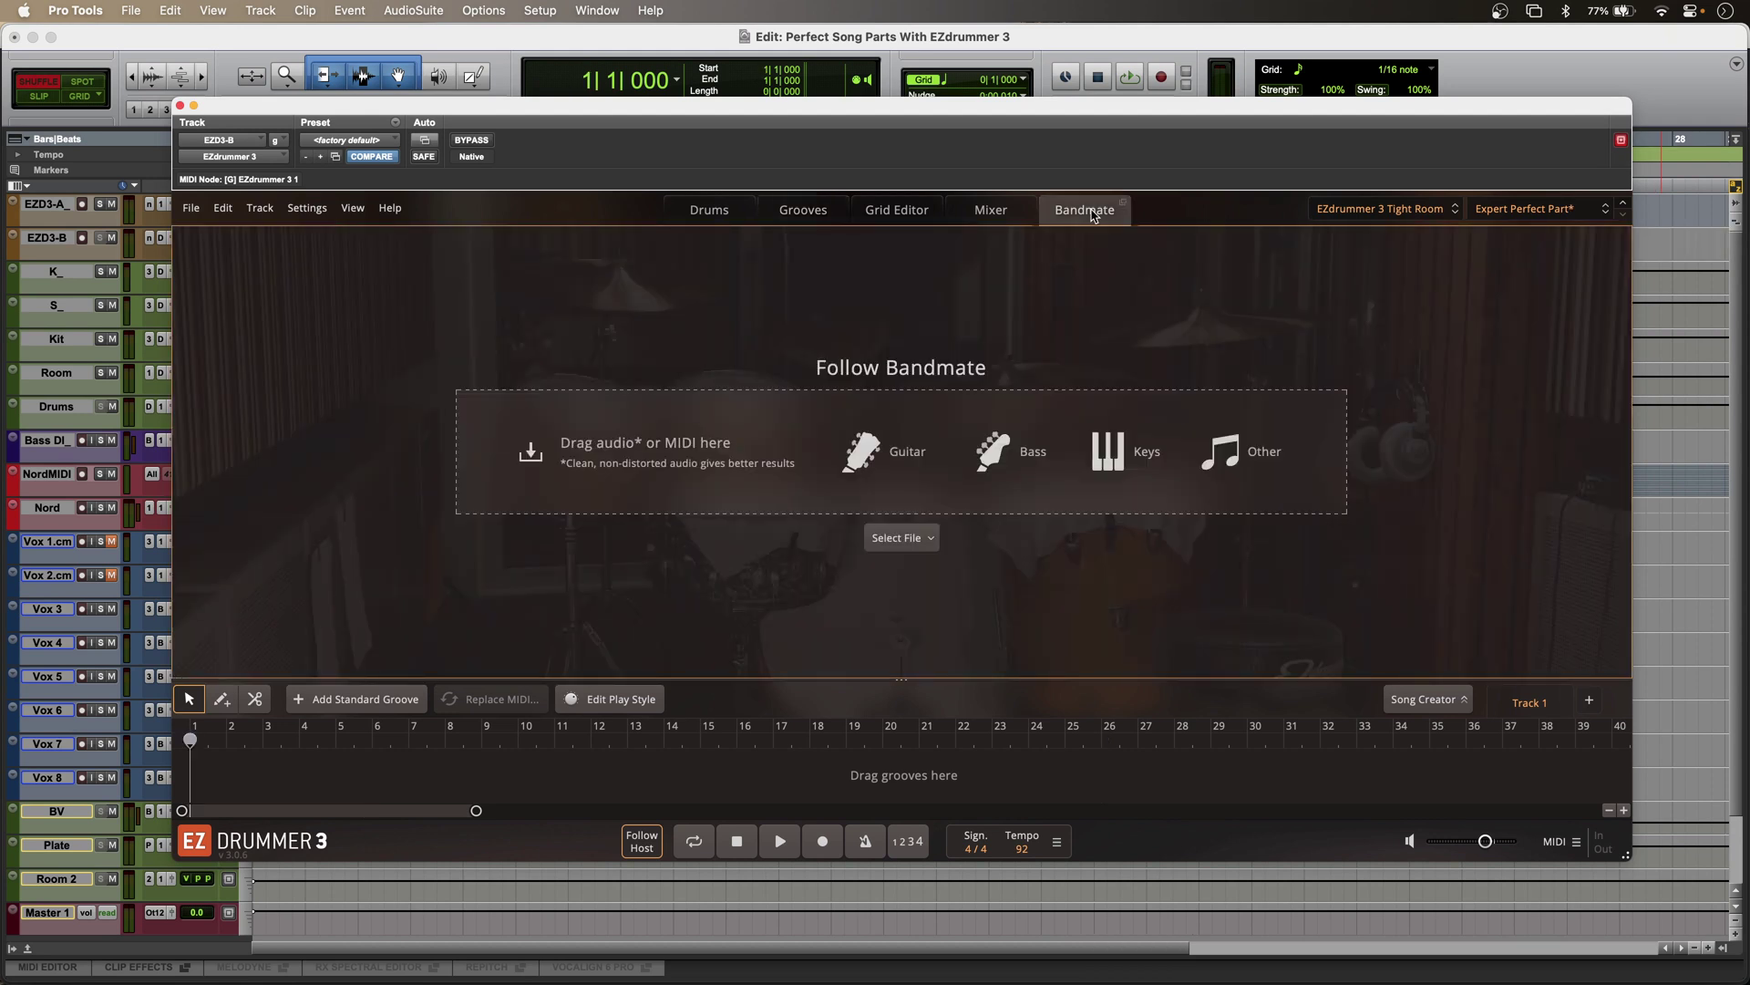
left_click(717, 214)
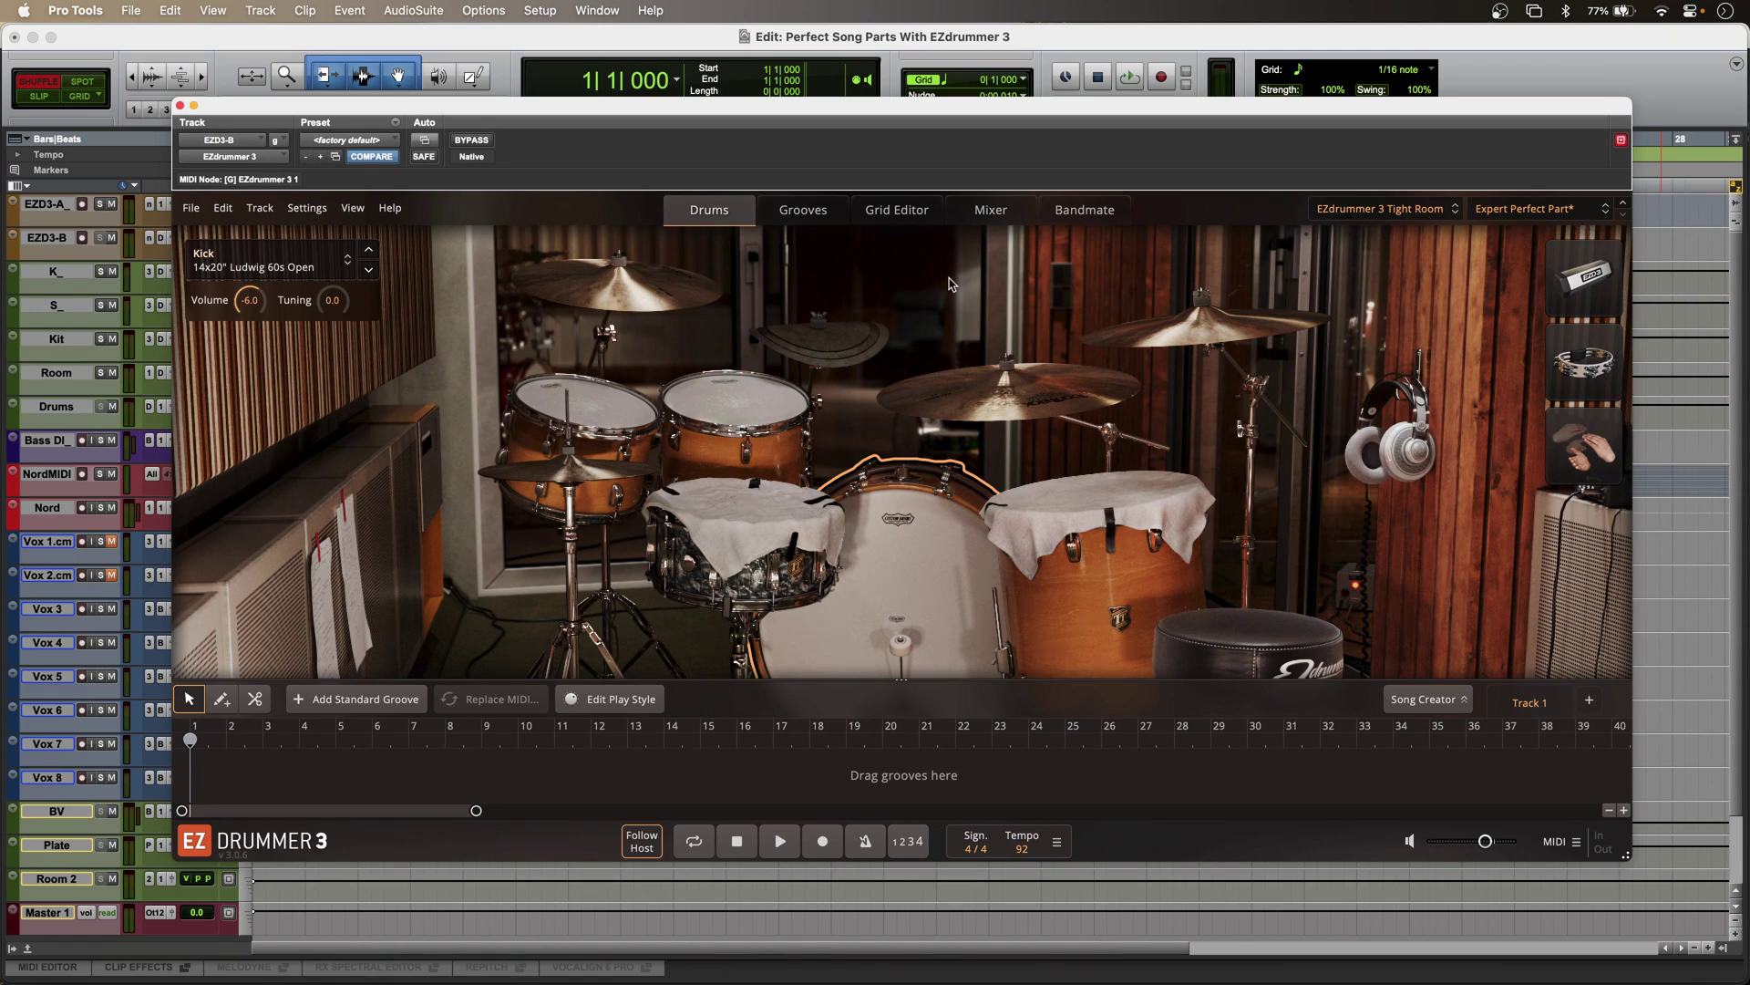
Switch the room to the EZdrummer 3 Bright Room kit and play it back to hear it
left_click(1407, 213)
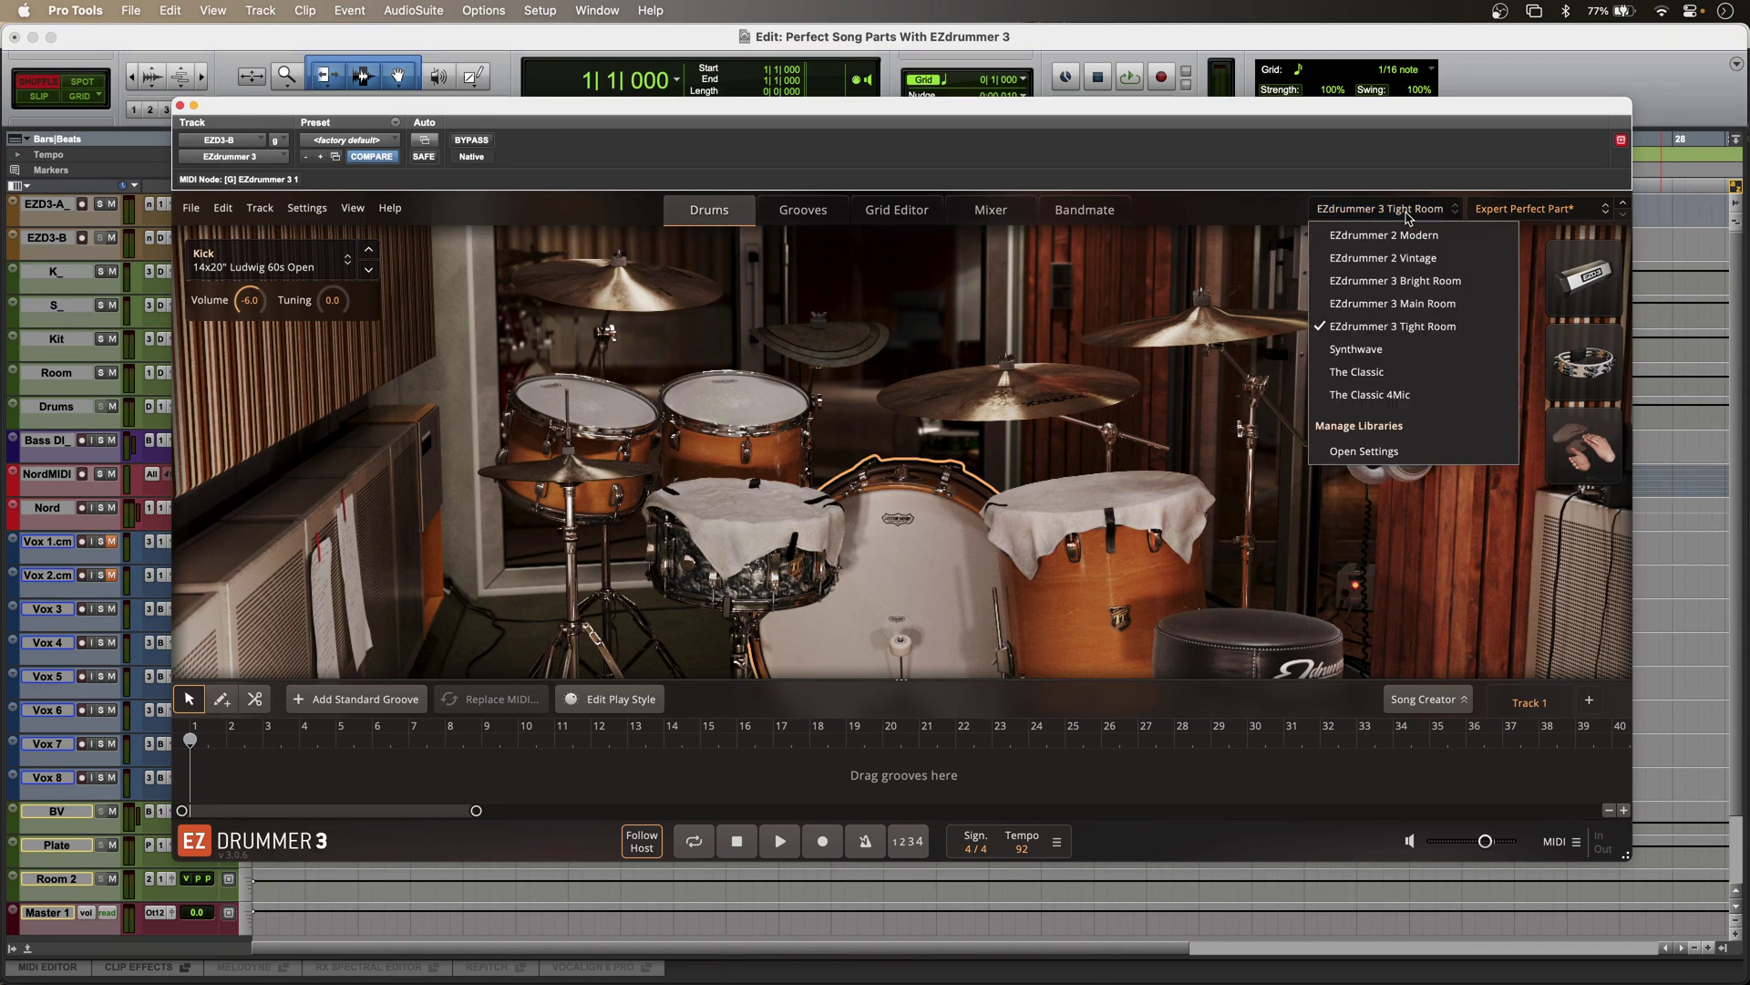
left_click(1409, 281)
key("space")
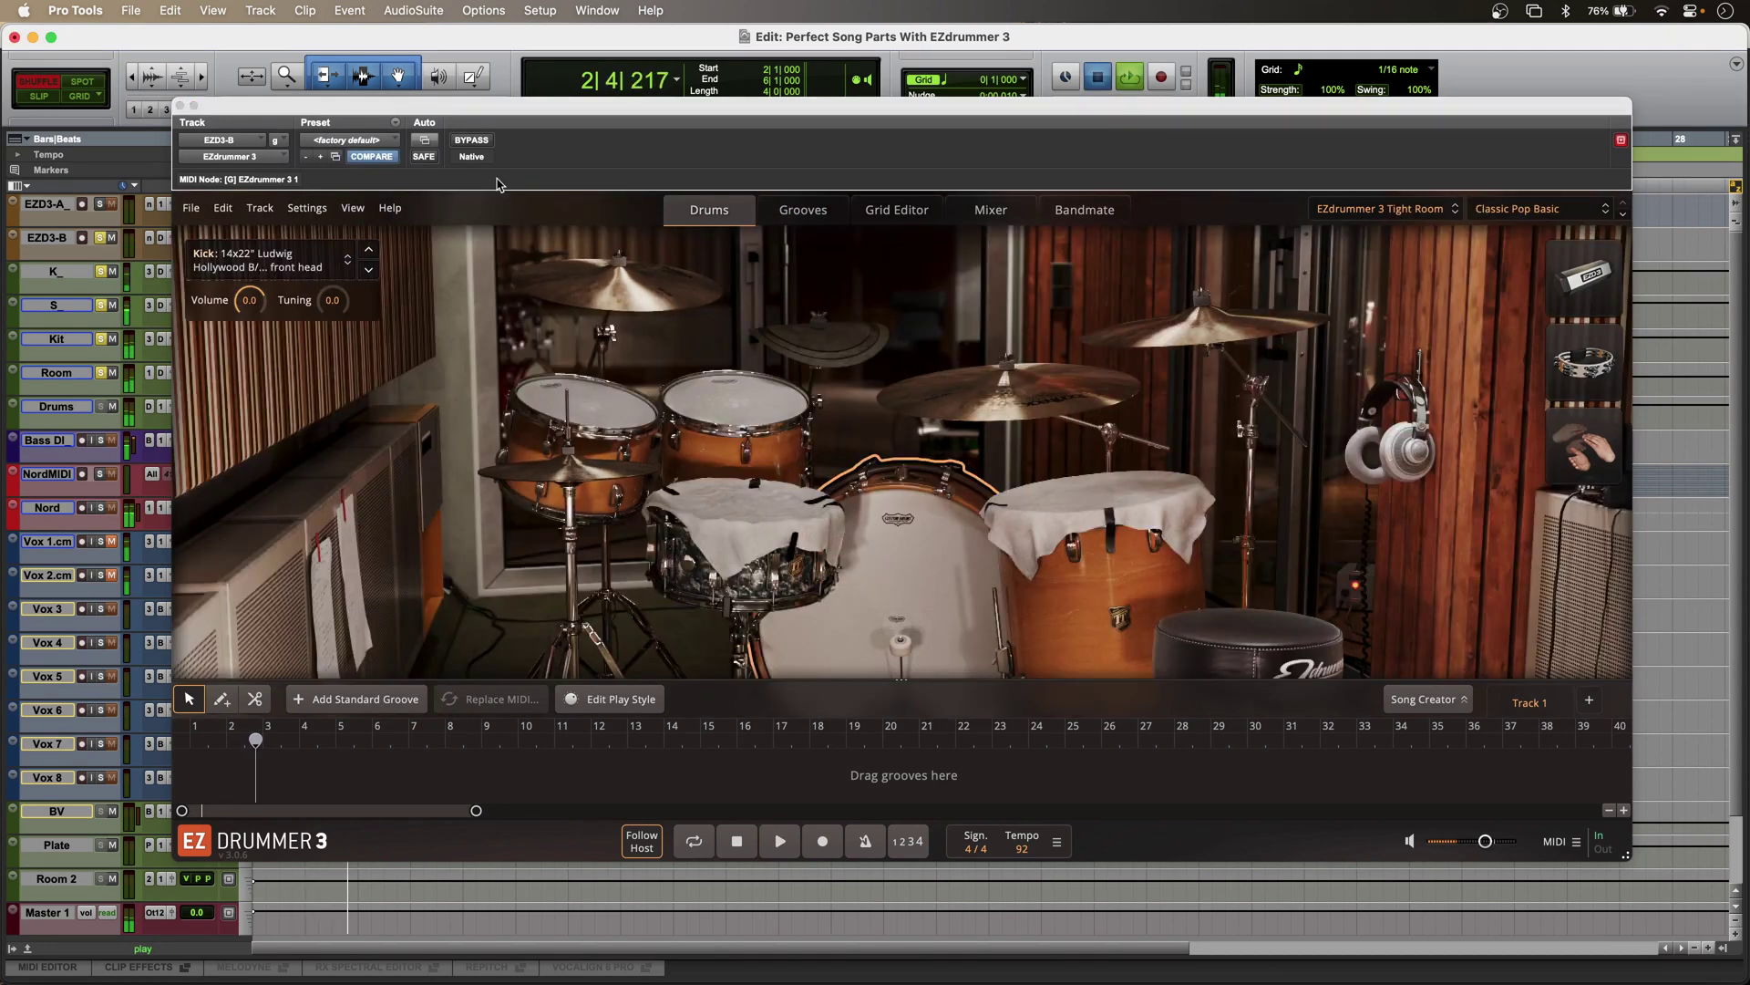
key("space")
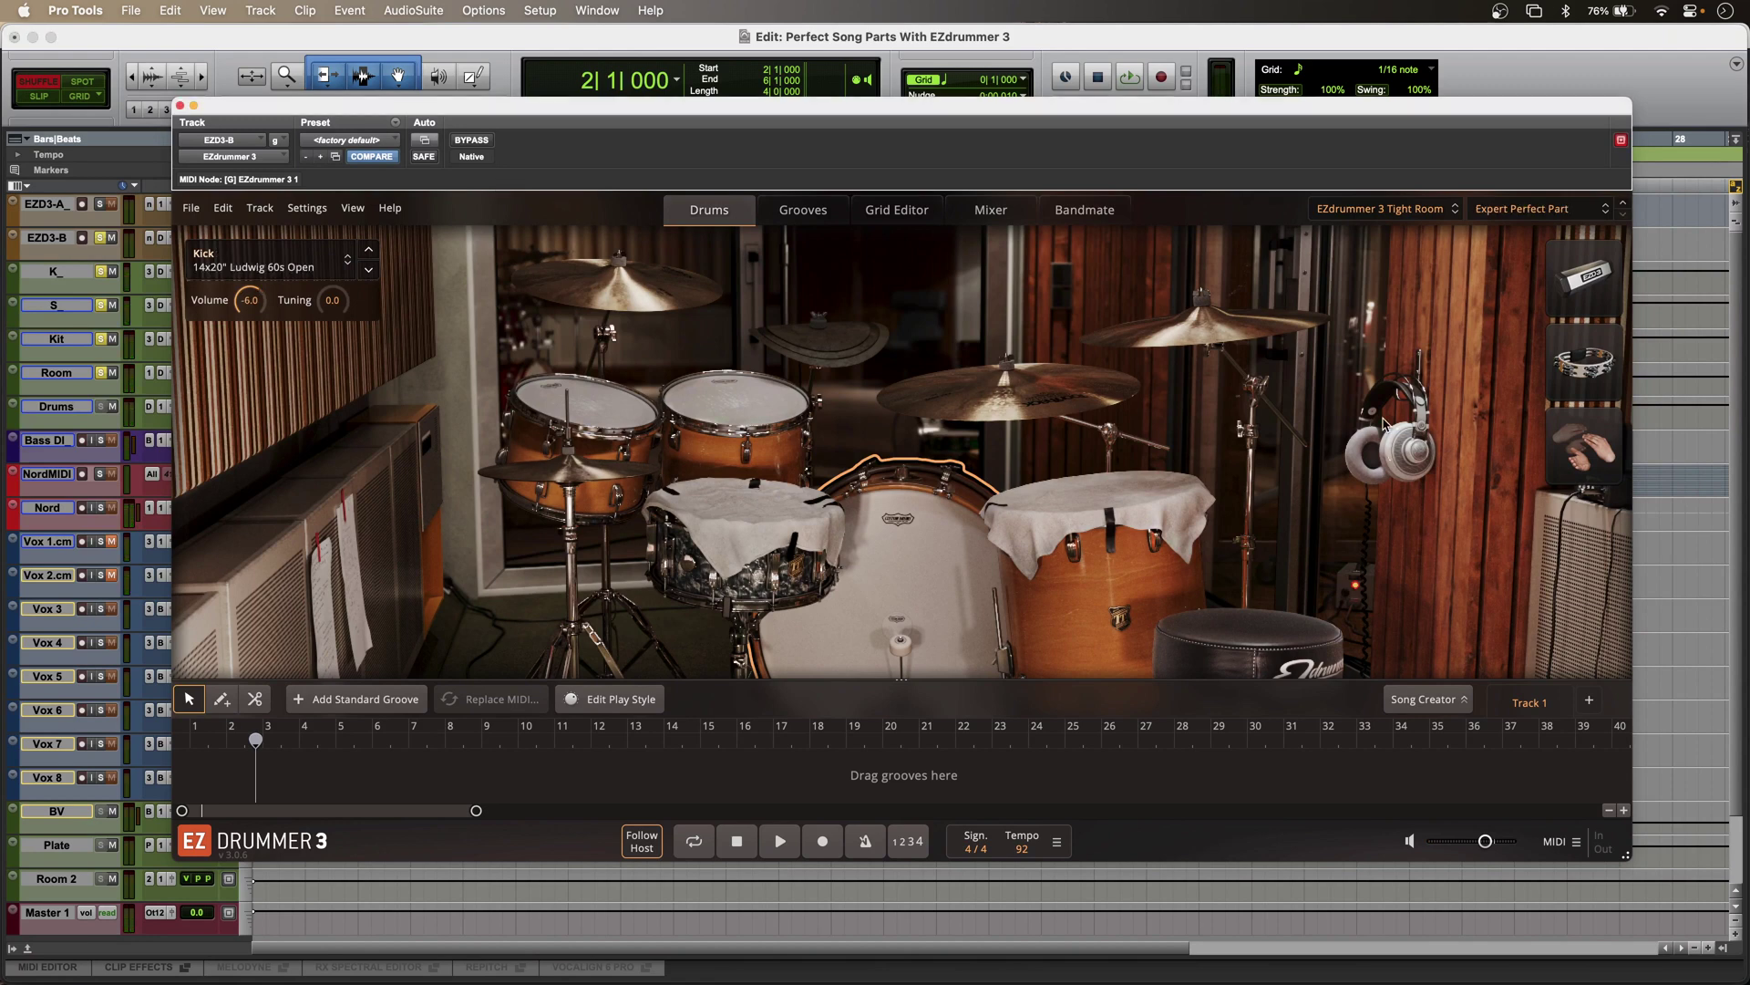
Swap the floor tom to the 16x16" Premier Resonator and audition it at different velocities
left_click(604, 401)
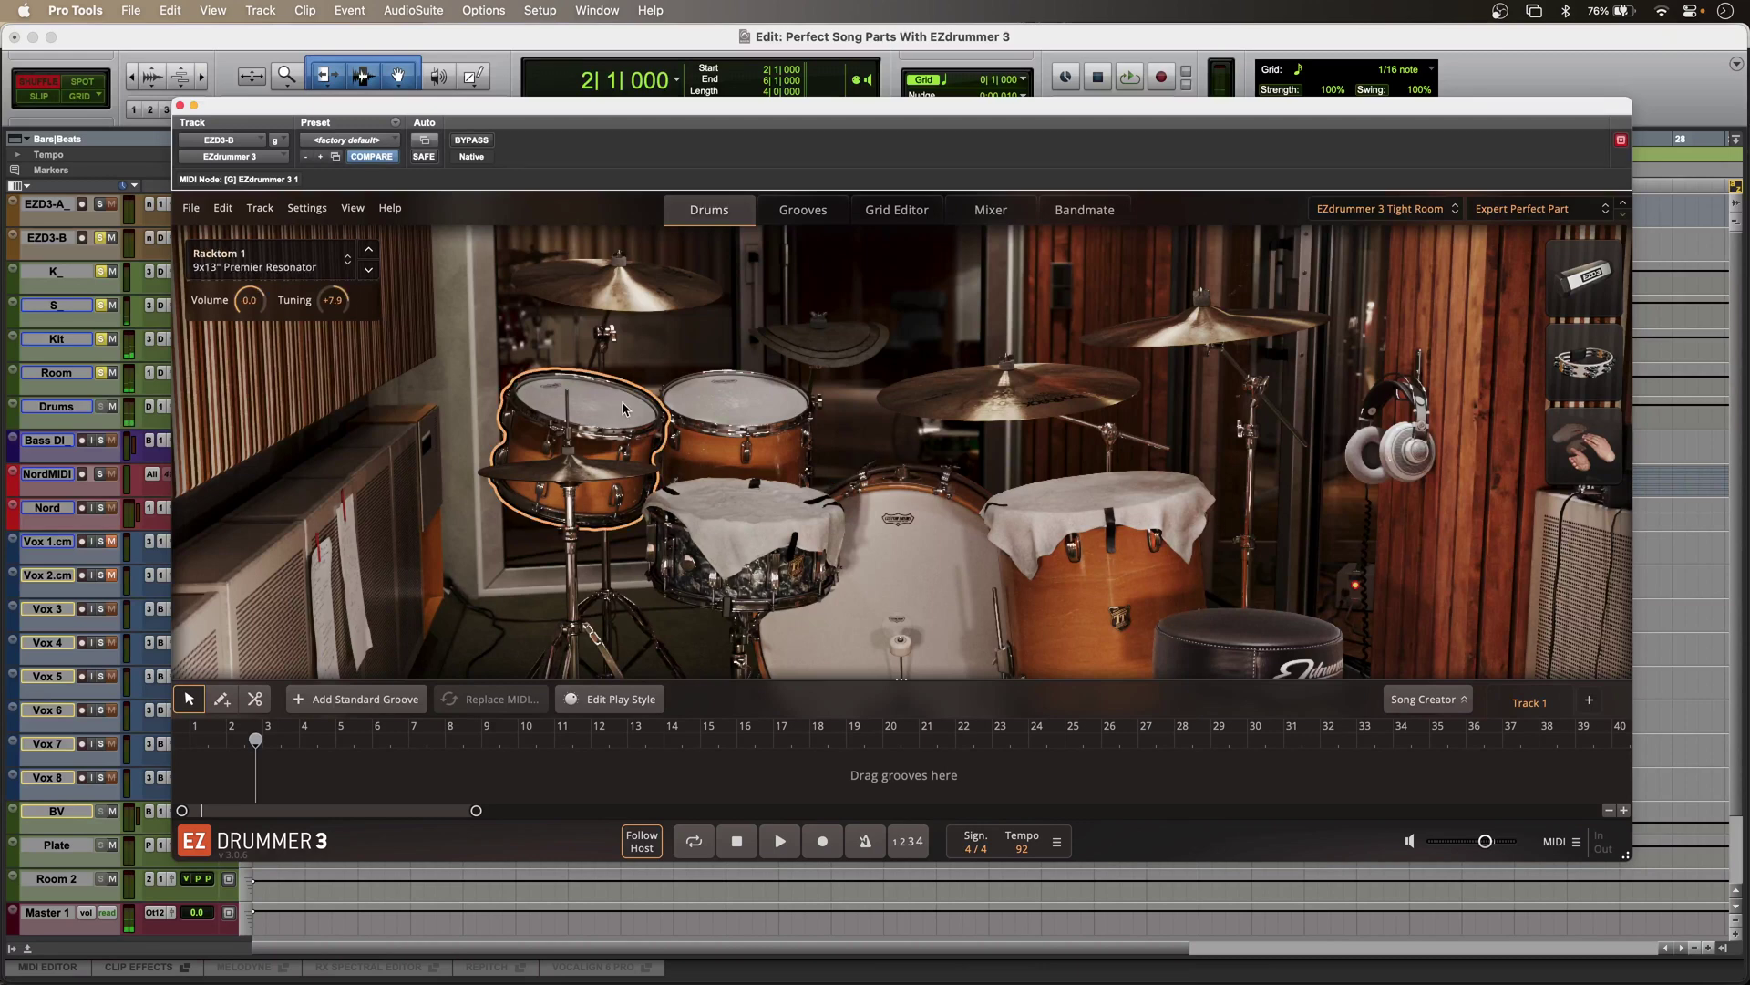
left_click(737, 402)
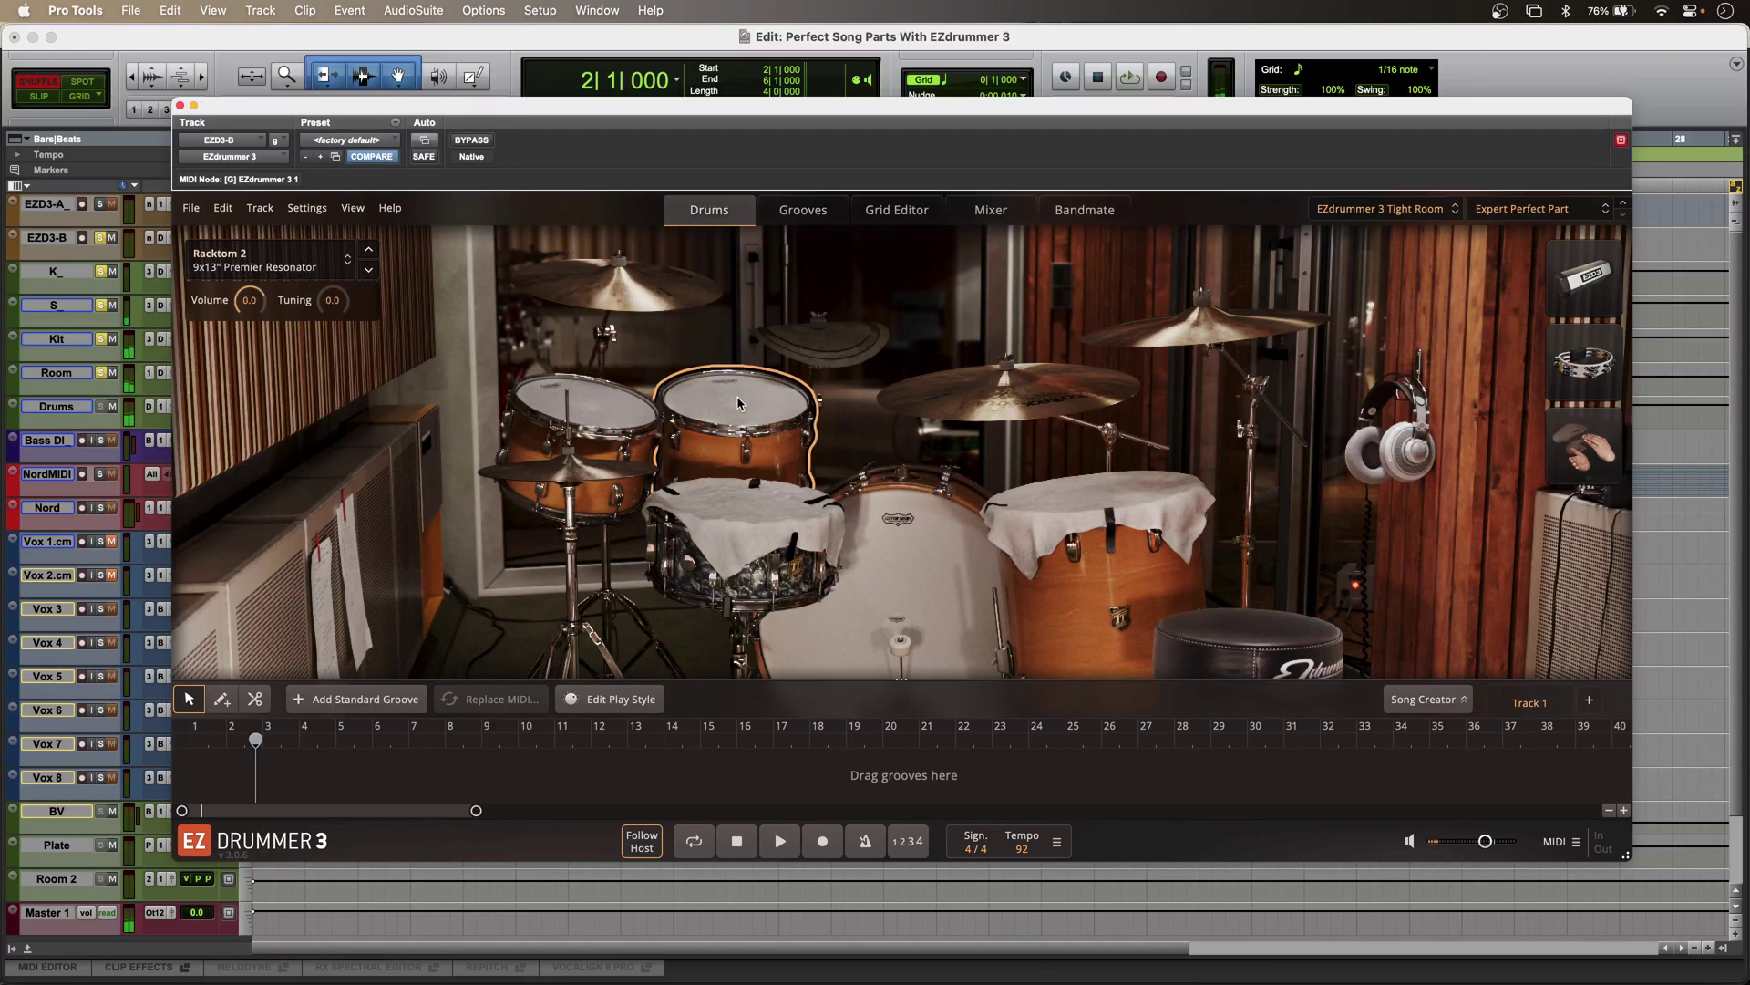
left_click(1145, 488)
left_click(1144, 488)
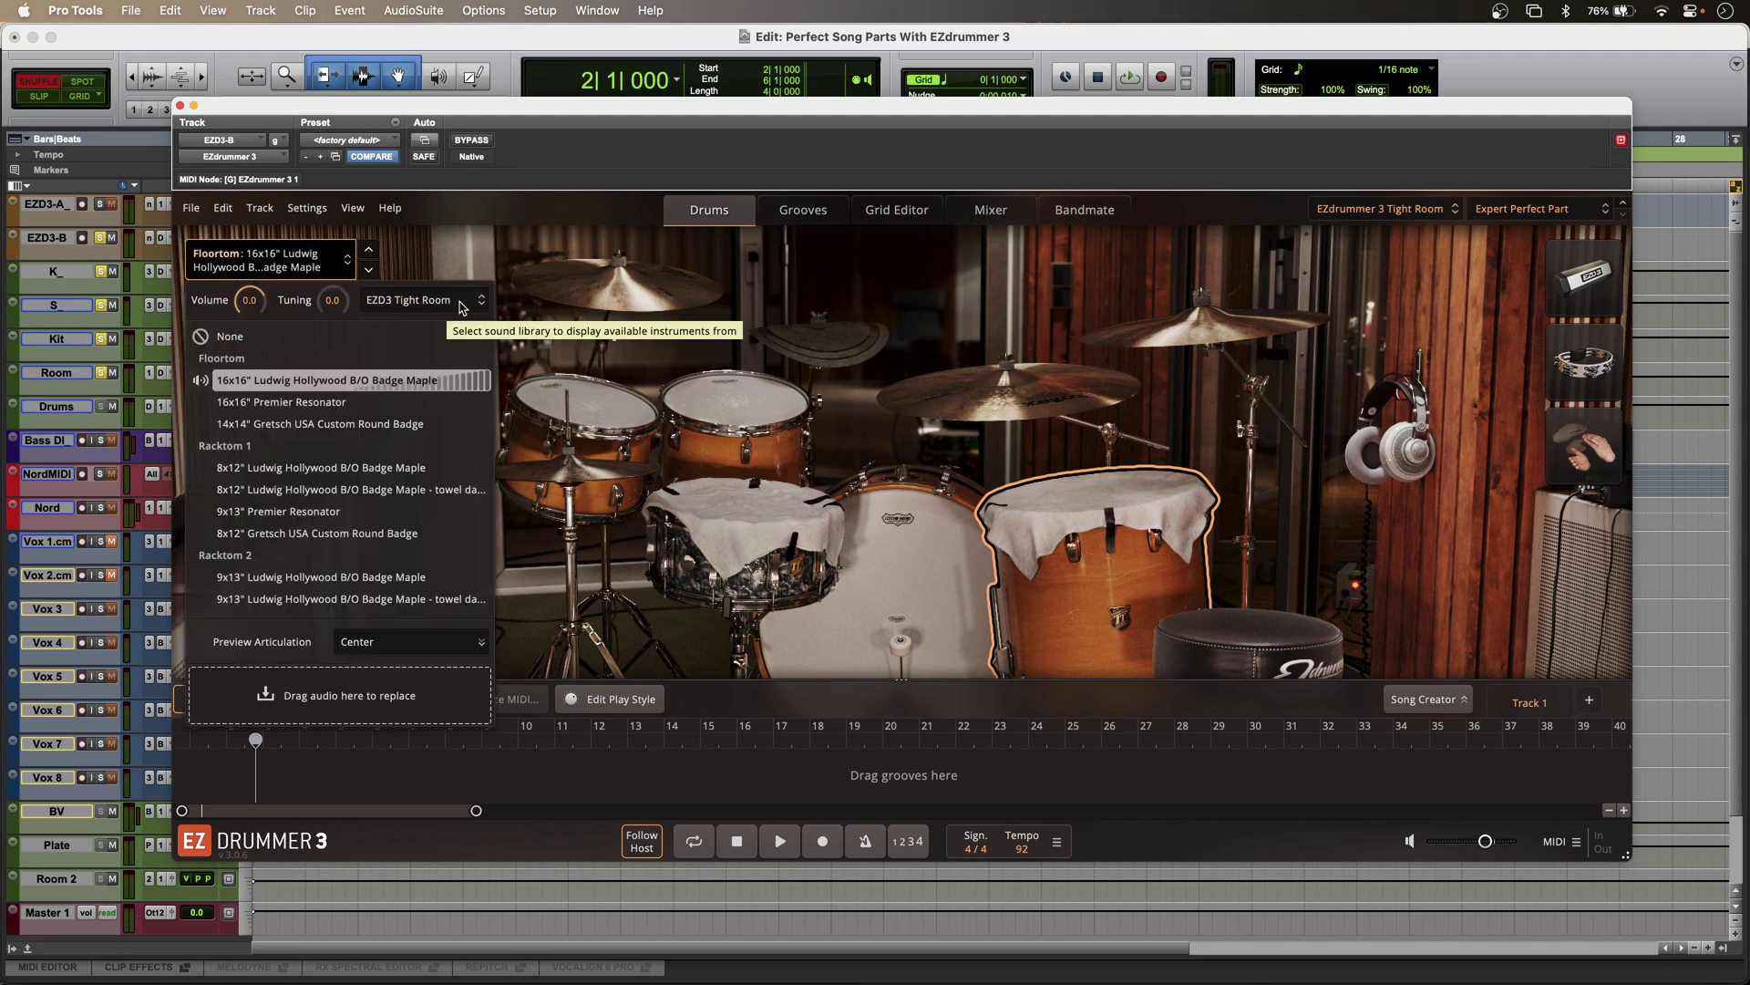
left_click(462, 306)
left_click(358, 444)
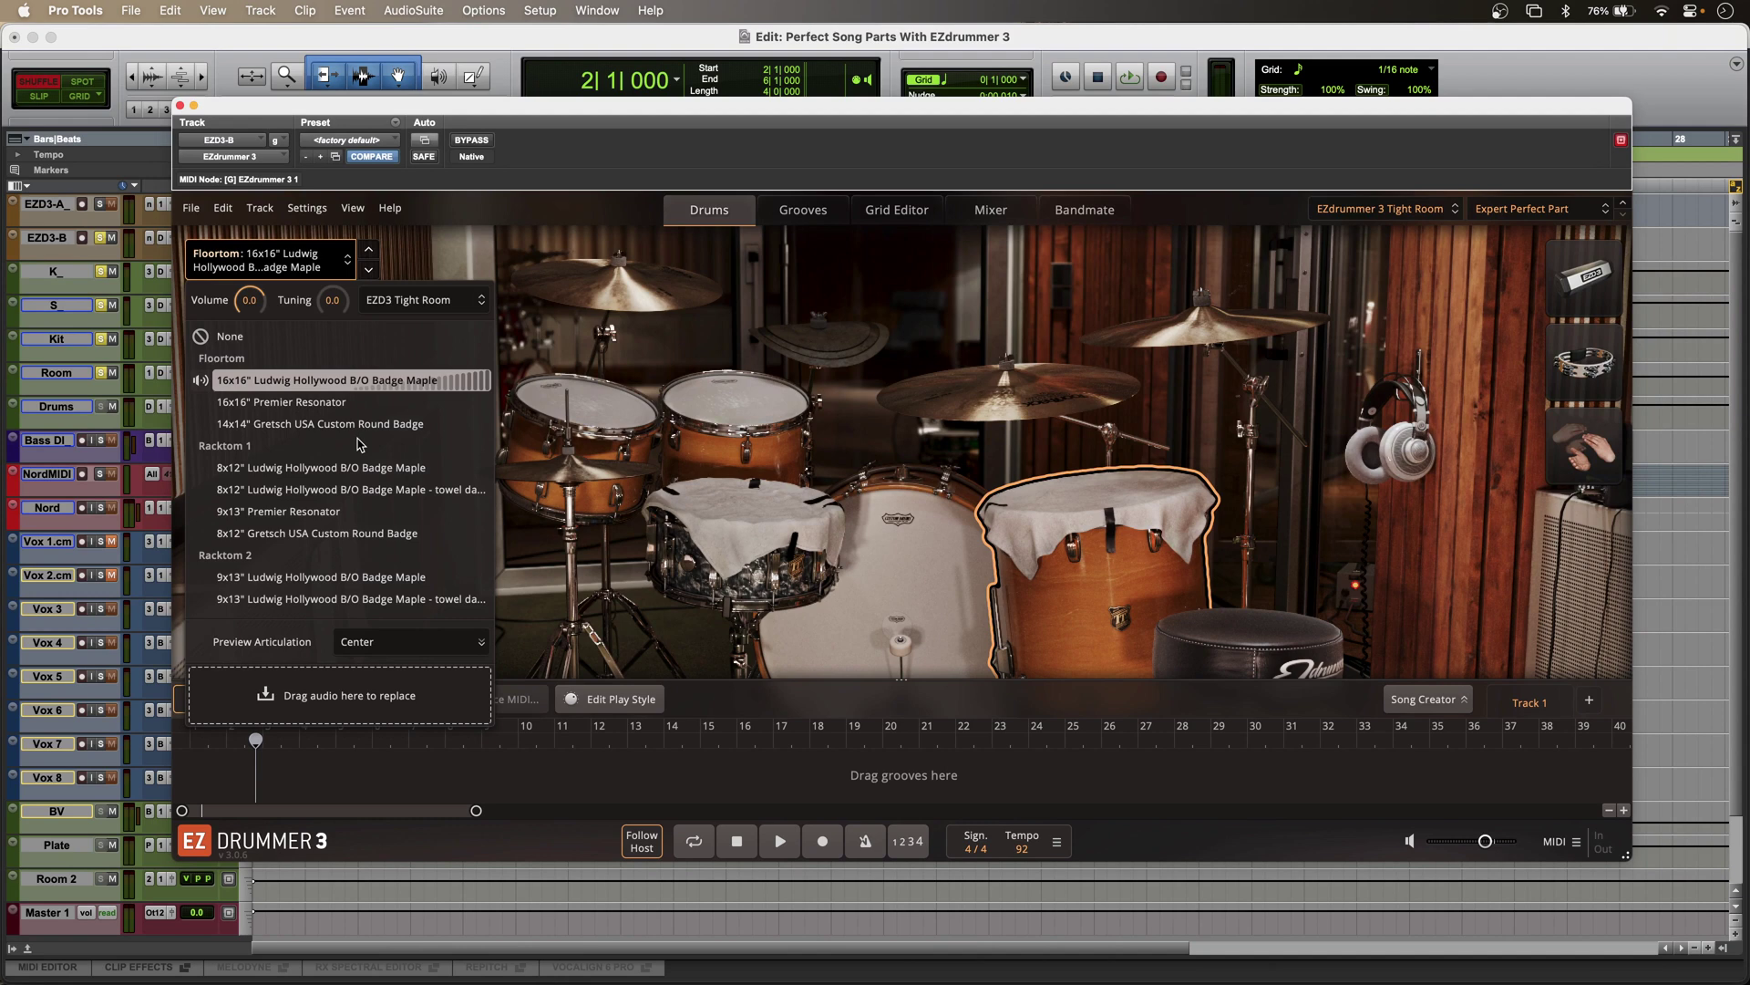
left_click(397, 402)
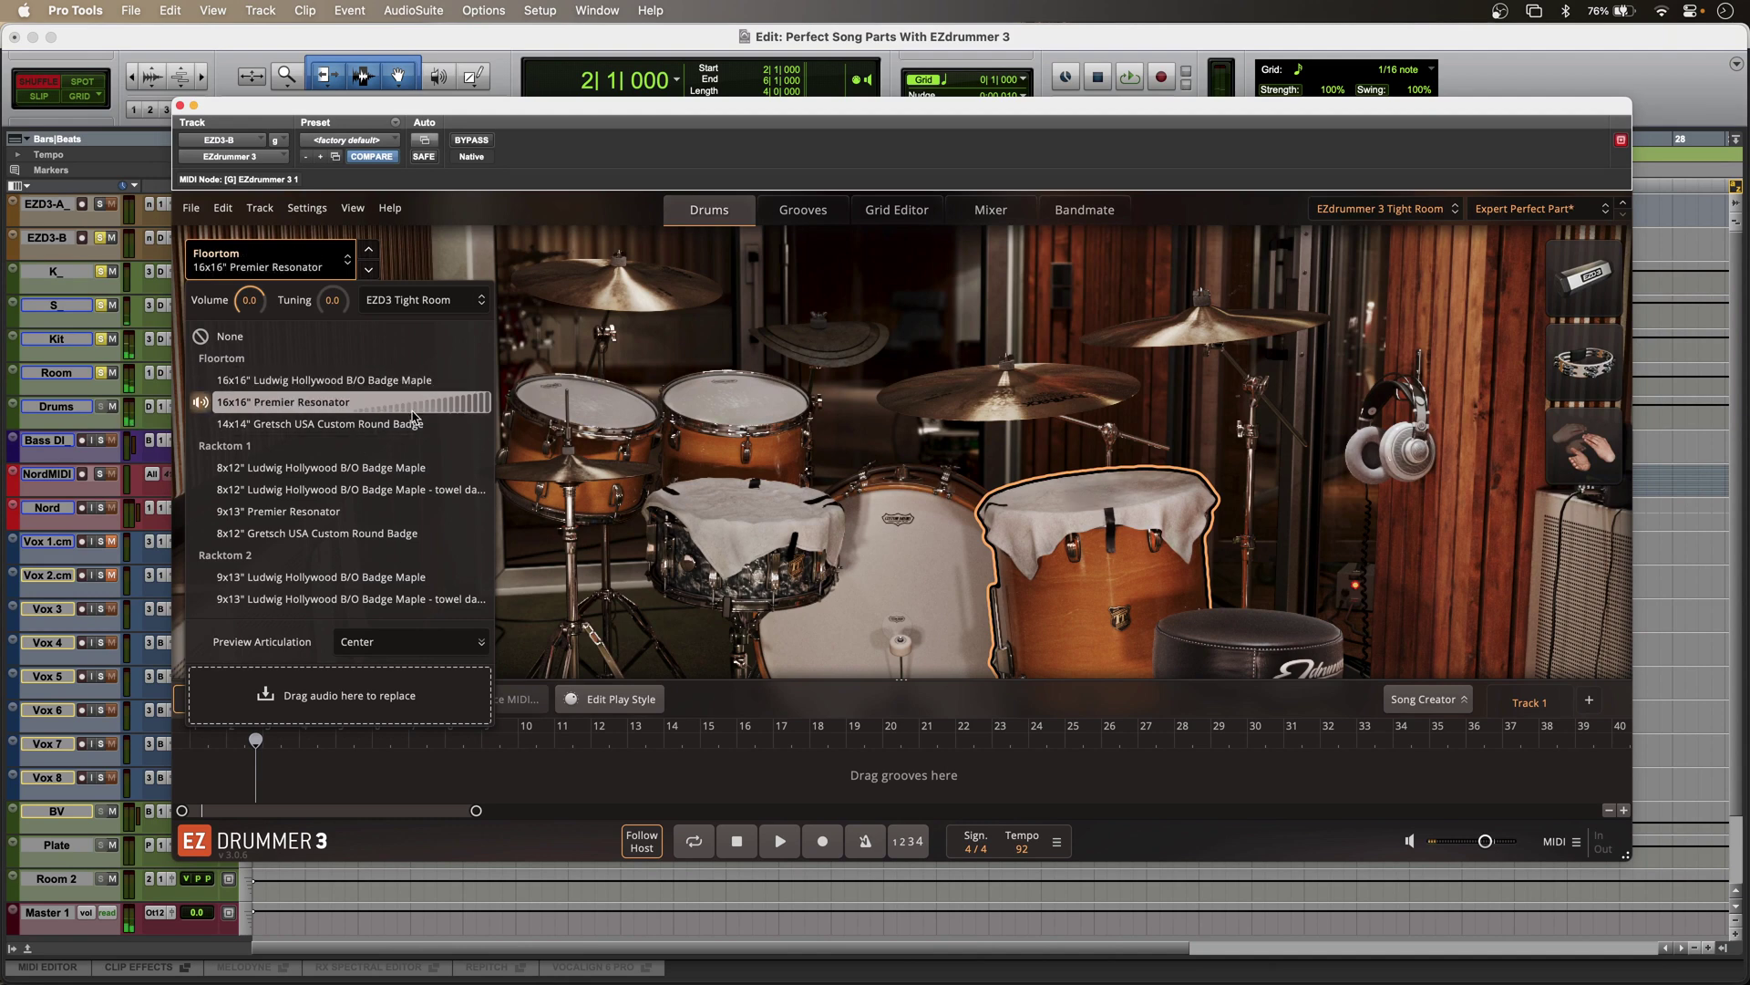
left_click(489, 407)
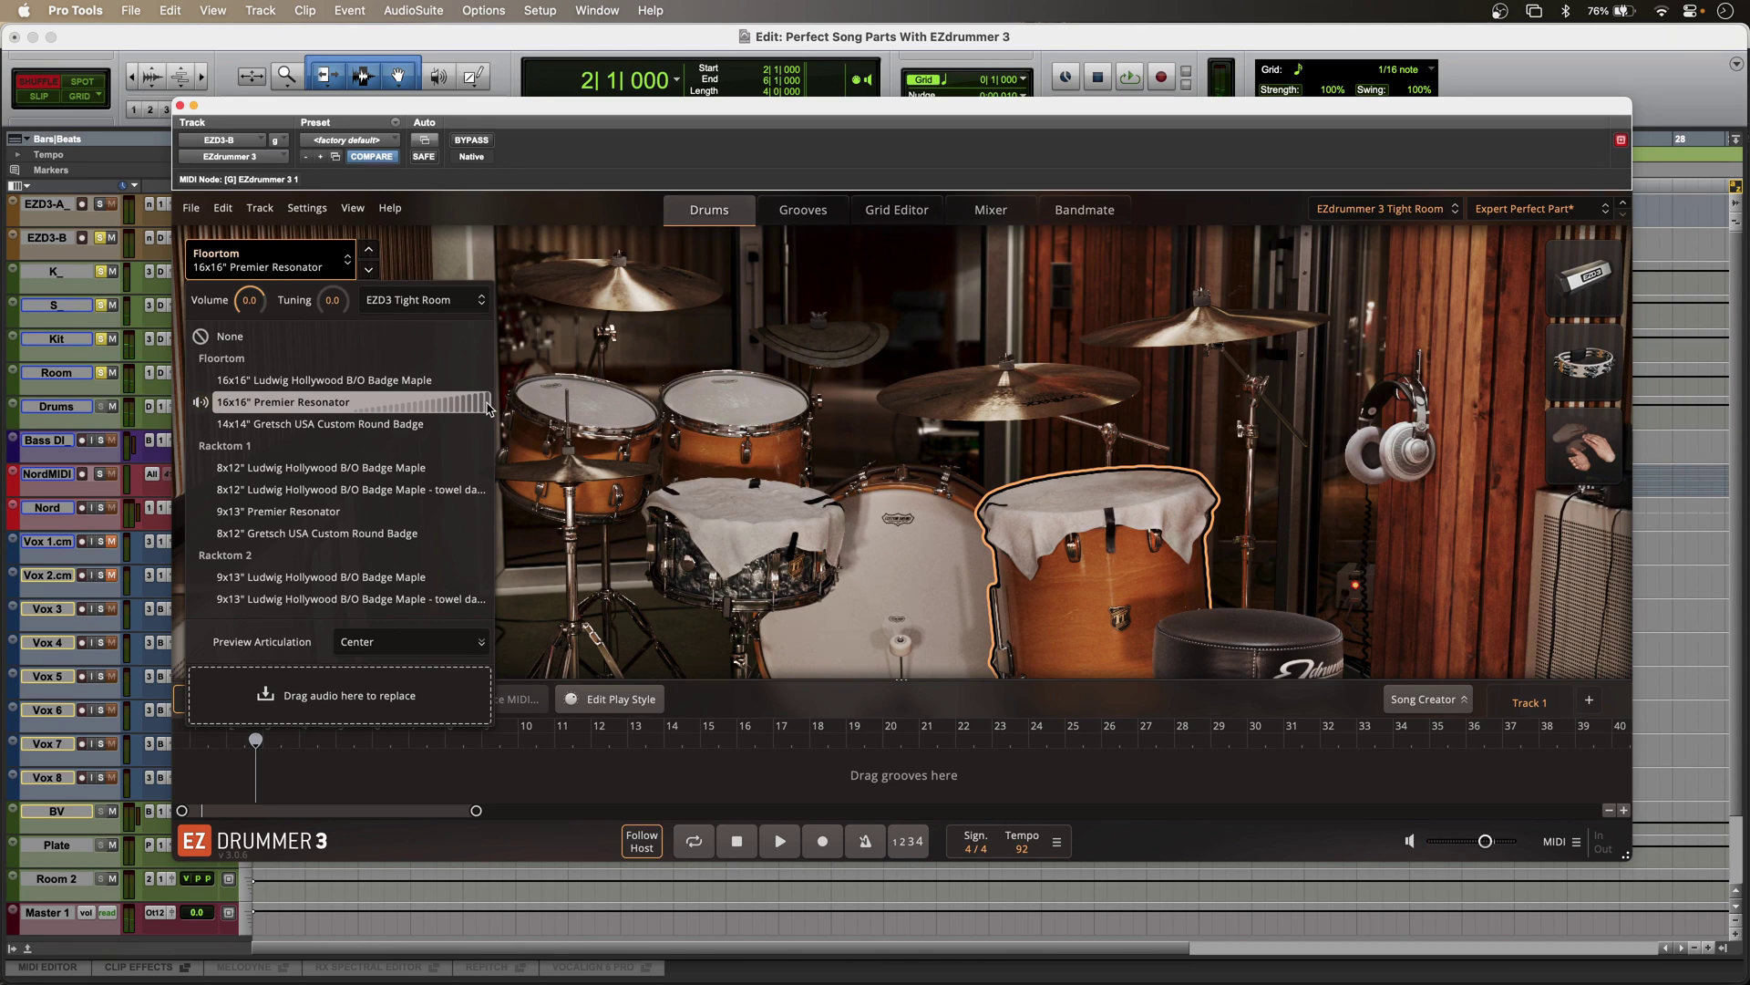
Audition Meazzi, DW, Tama, Gretsch, Black Beauty and 412 snares, then return to the Ludwig Jazz festival
left_click(774, 500)
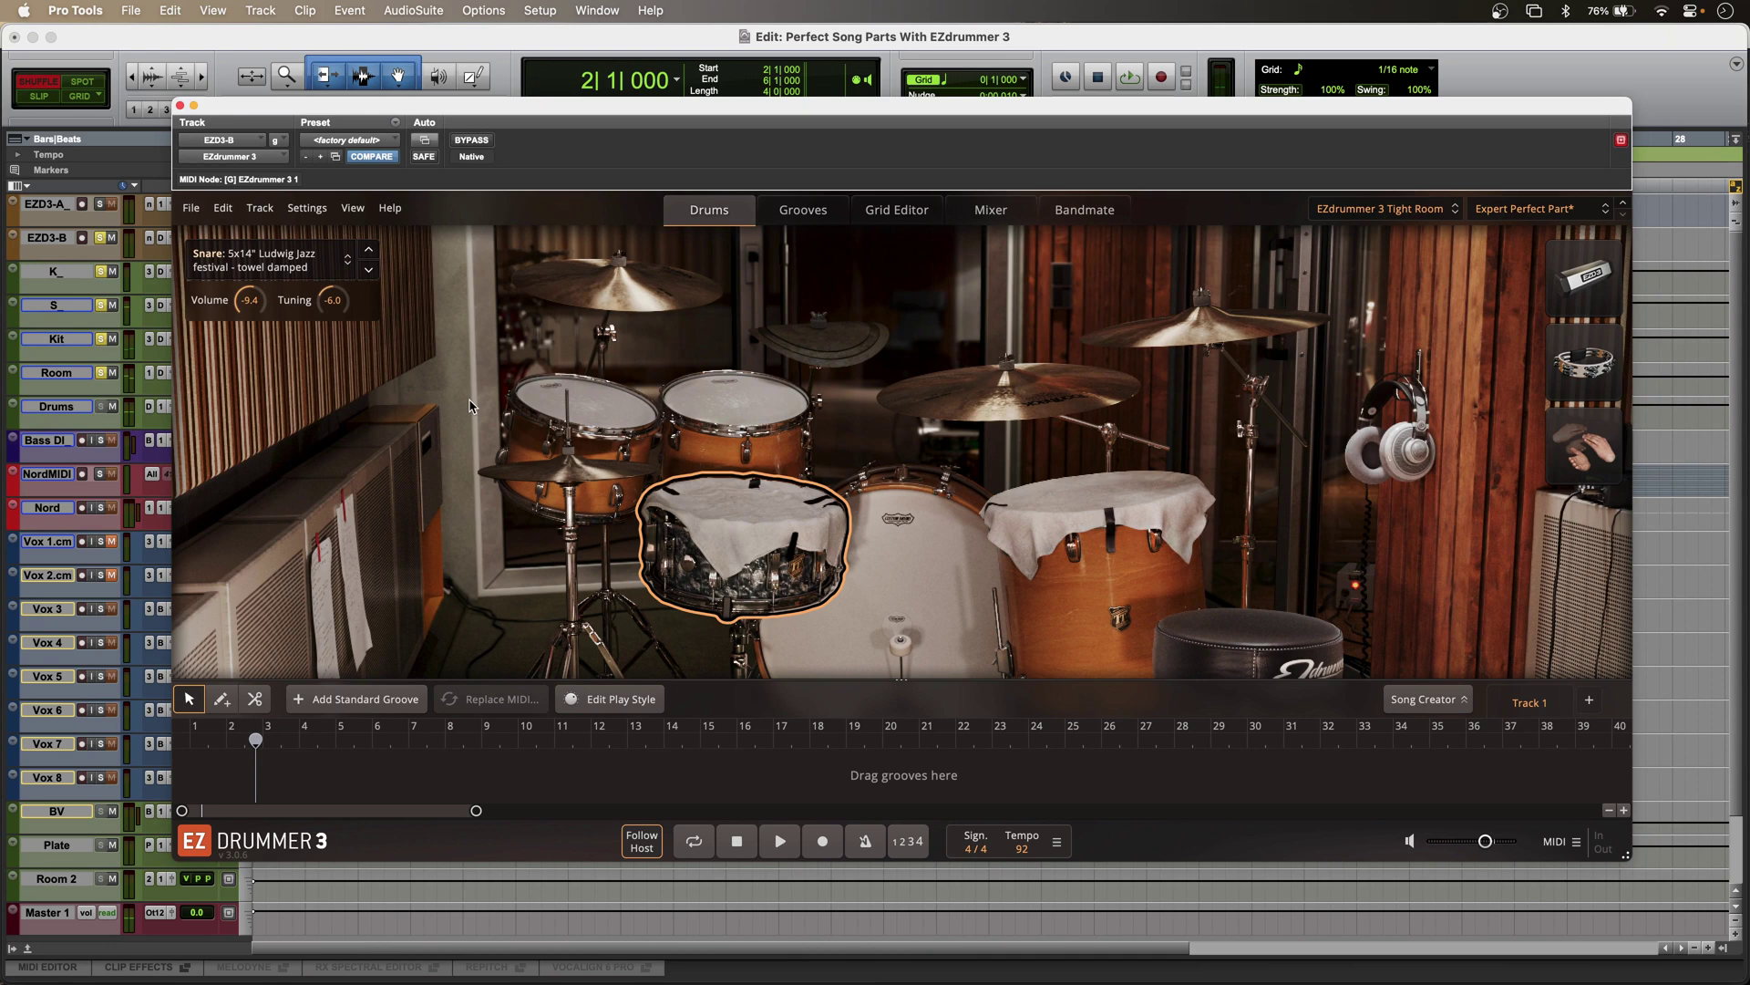
left_click(347, 260)
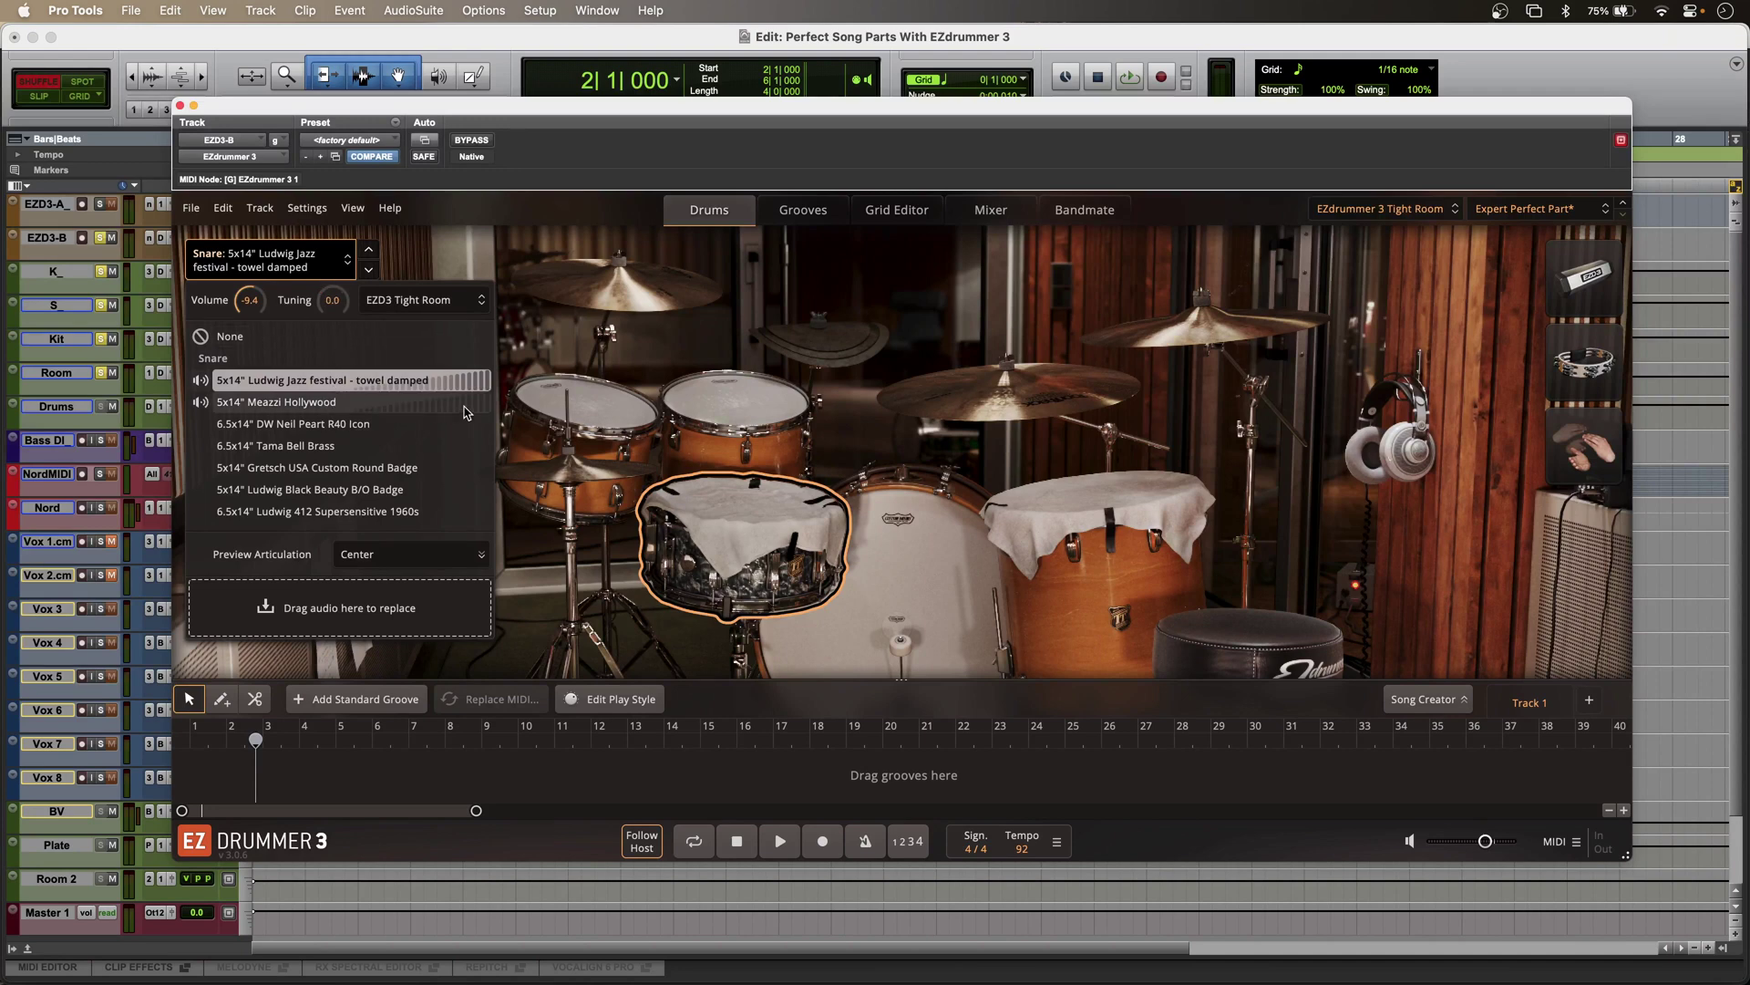
left_click(464, 402)
left_click(465, 425)
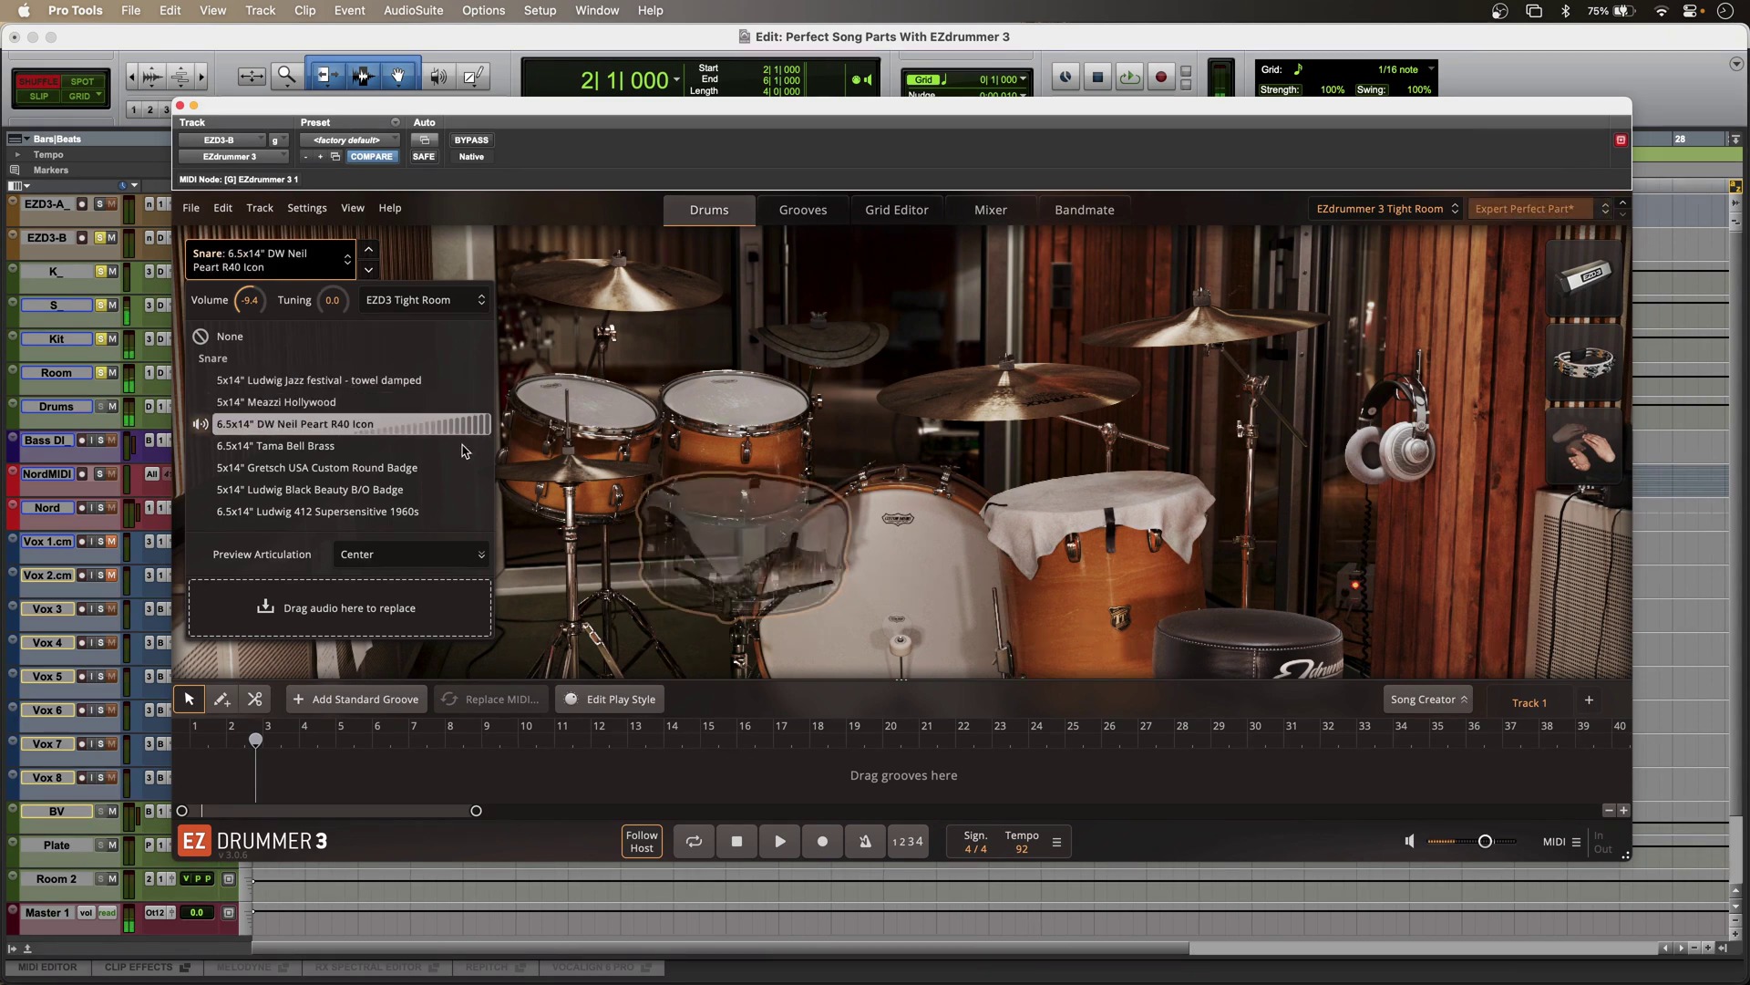
left_click(463, 449)
left_click(464, 469)
left_click(465, 491)
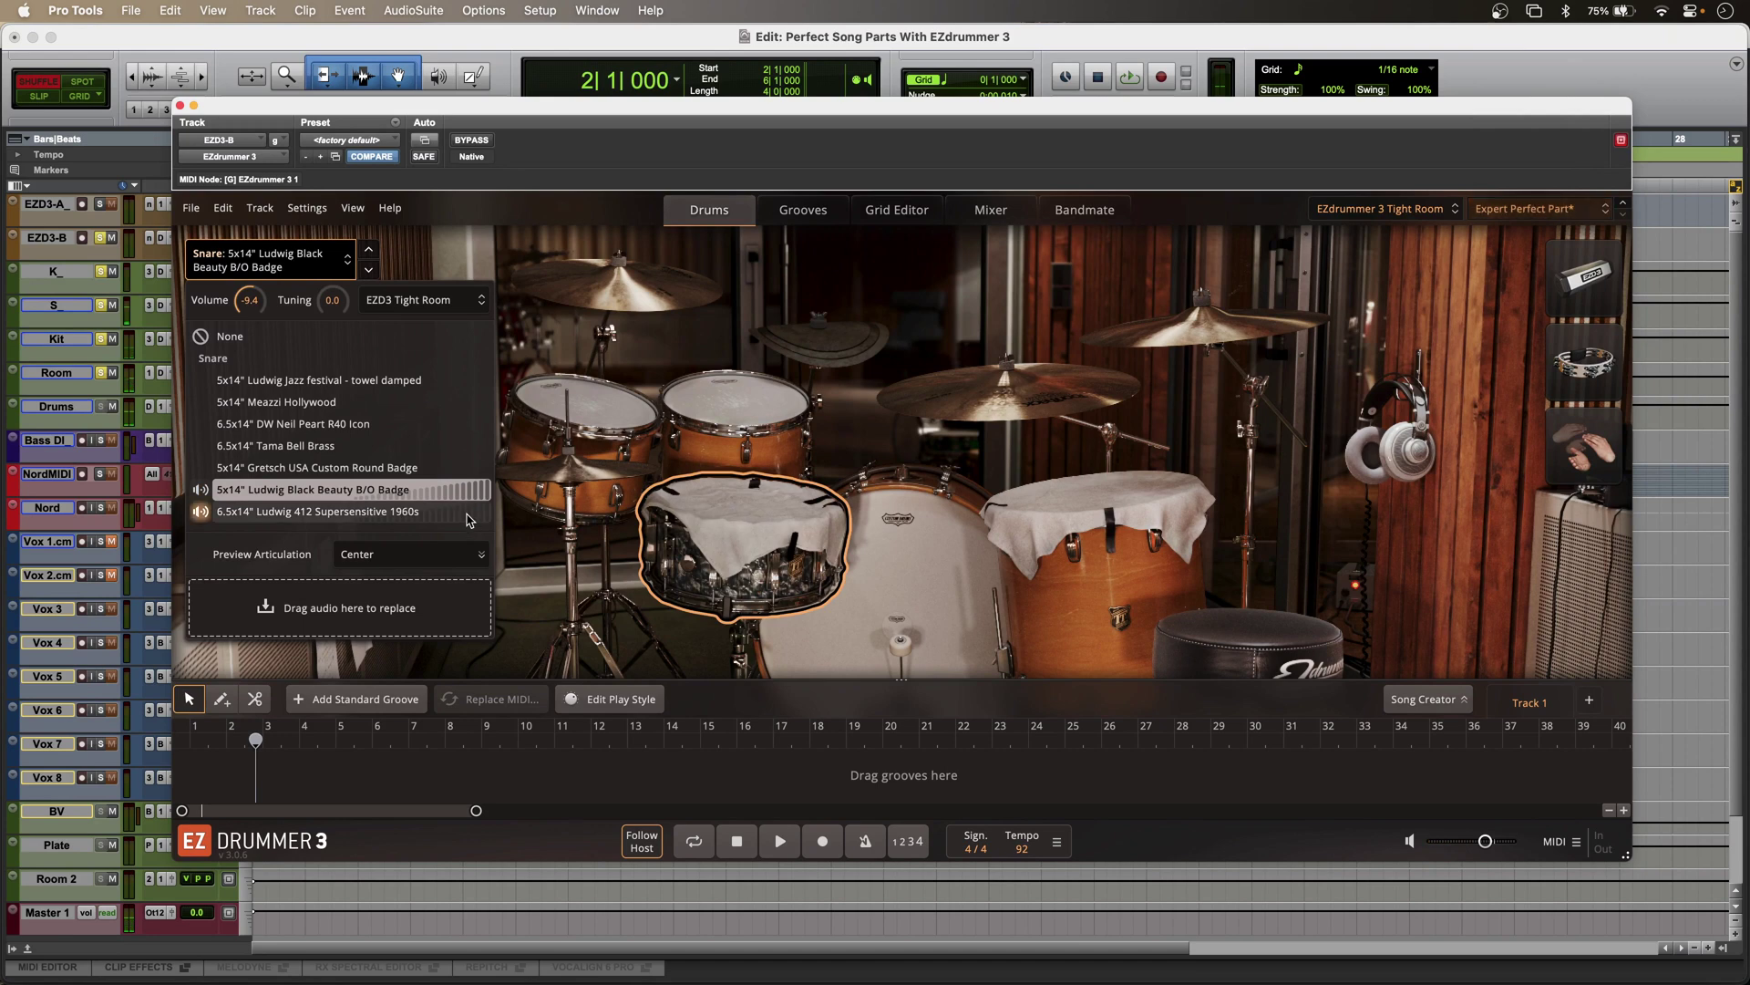
left_click(467, 515)
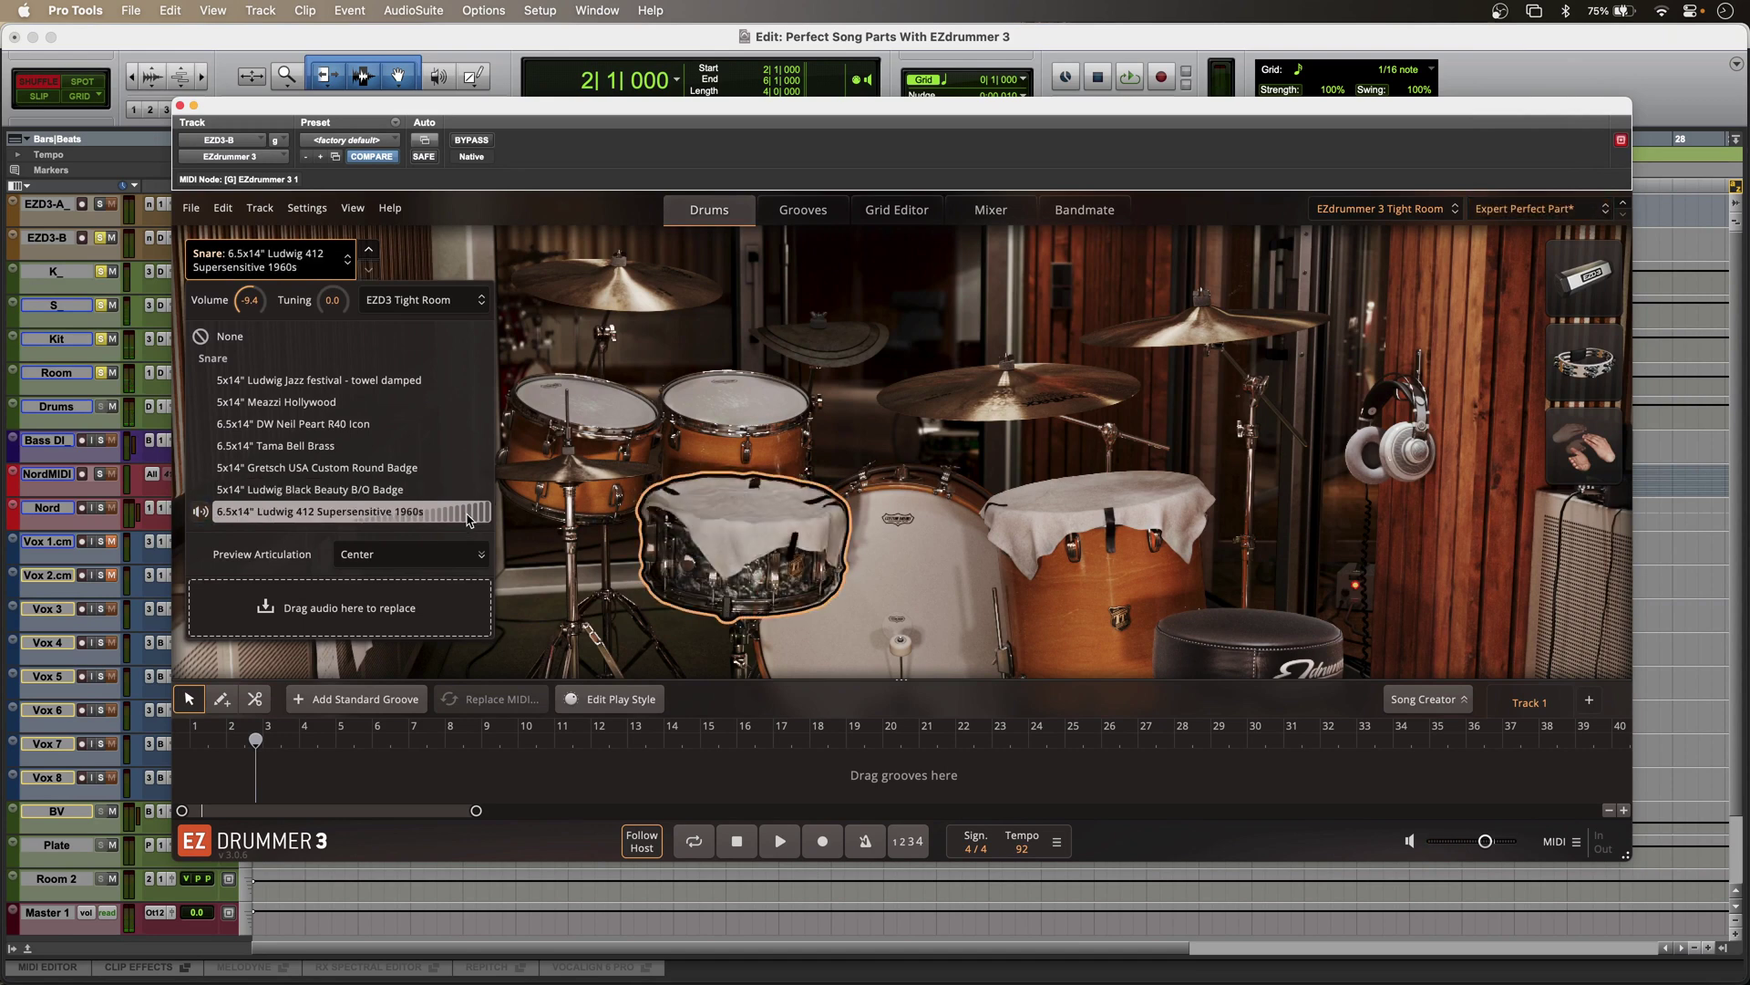
left_click(443, 380)
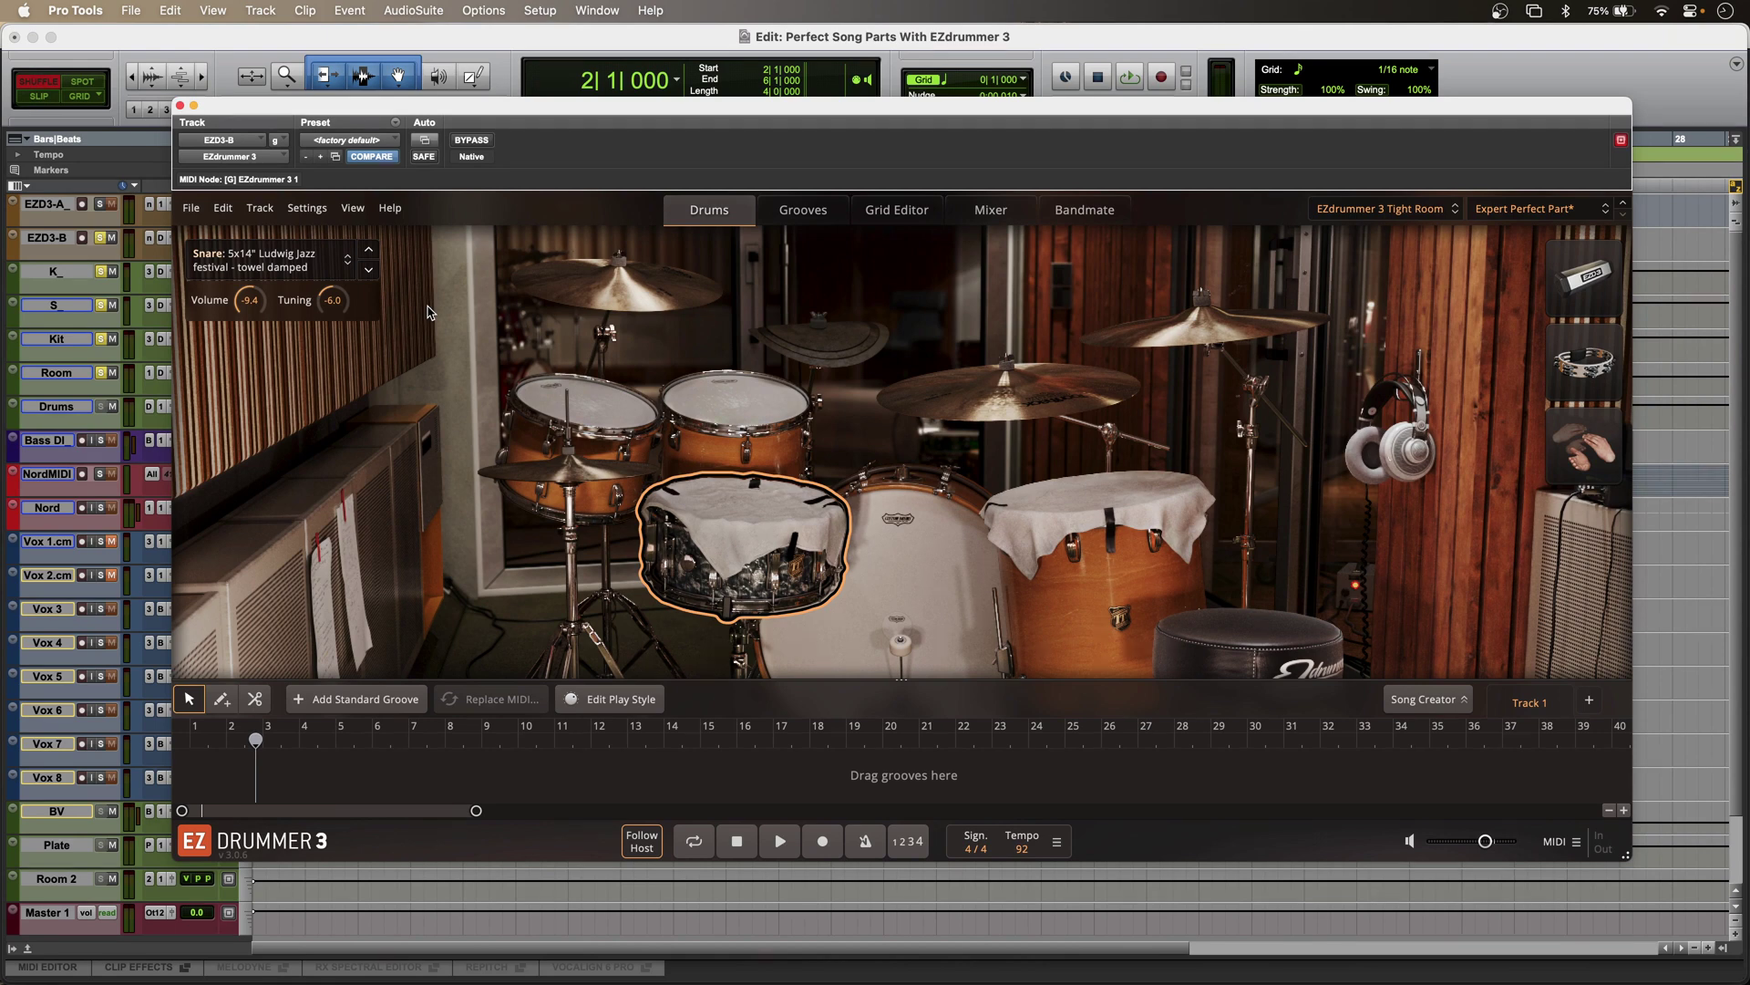
Open the drum Mixer page and look over its stereo and routing options without changes
left_click(987, 214)
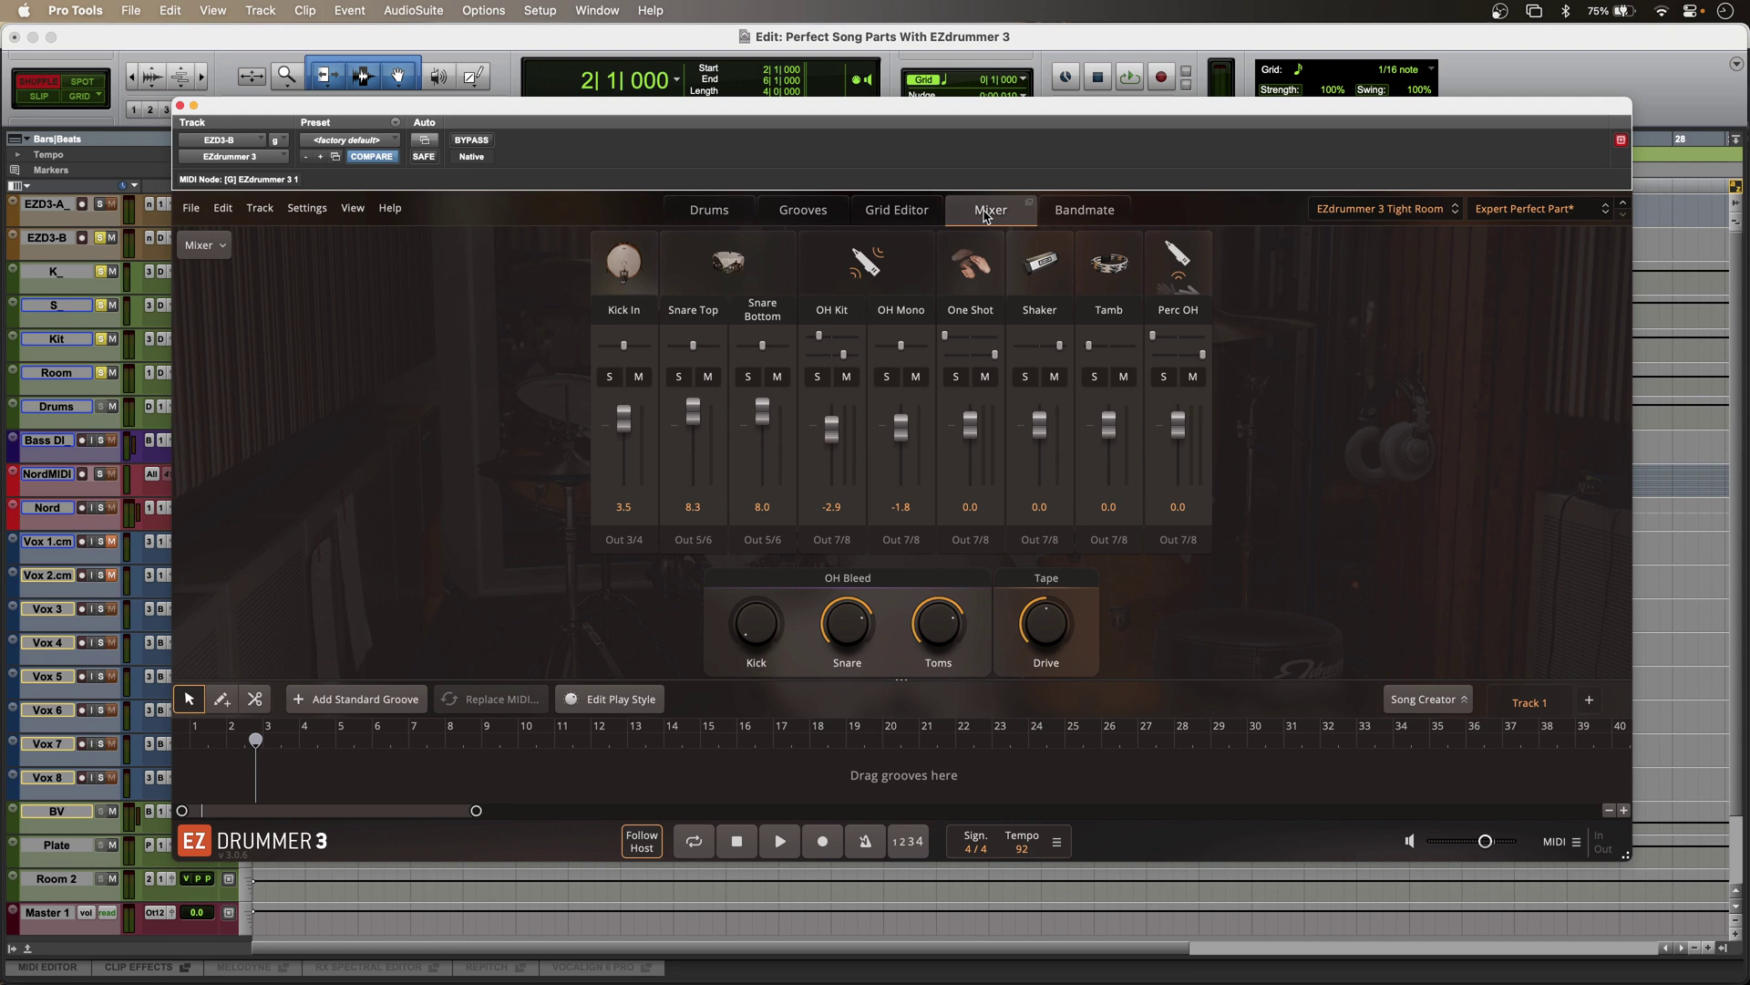
left_click(204, 245)
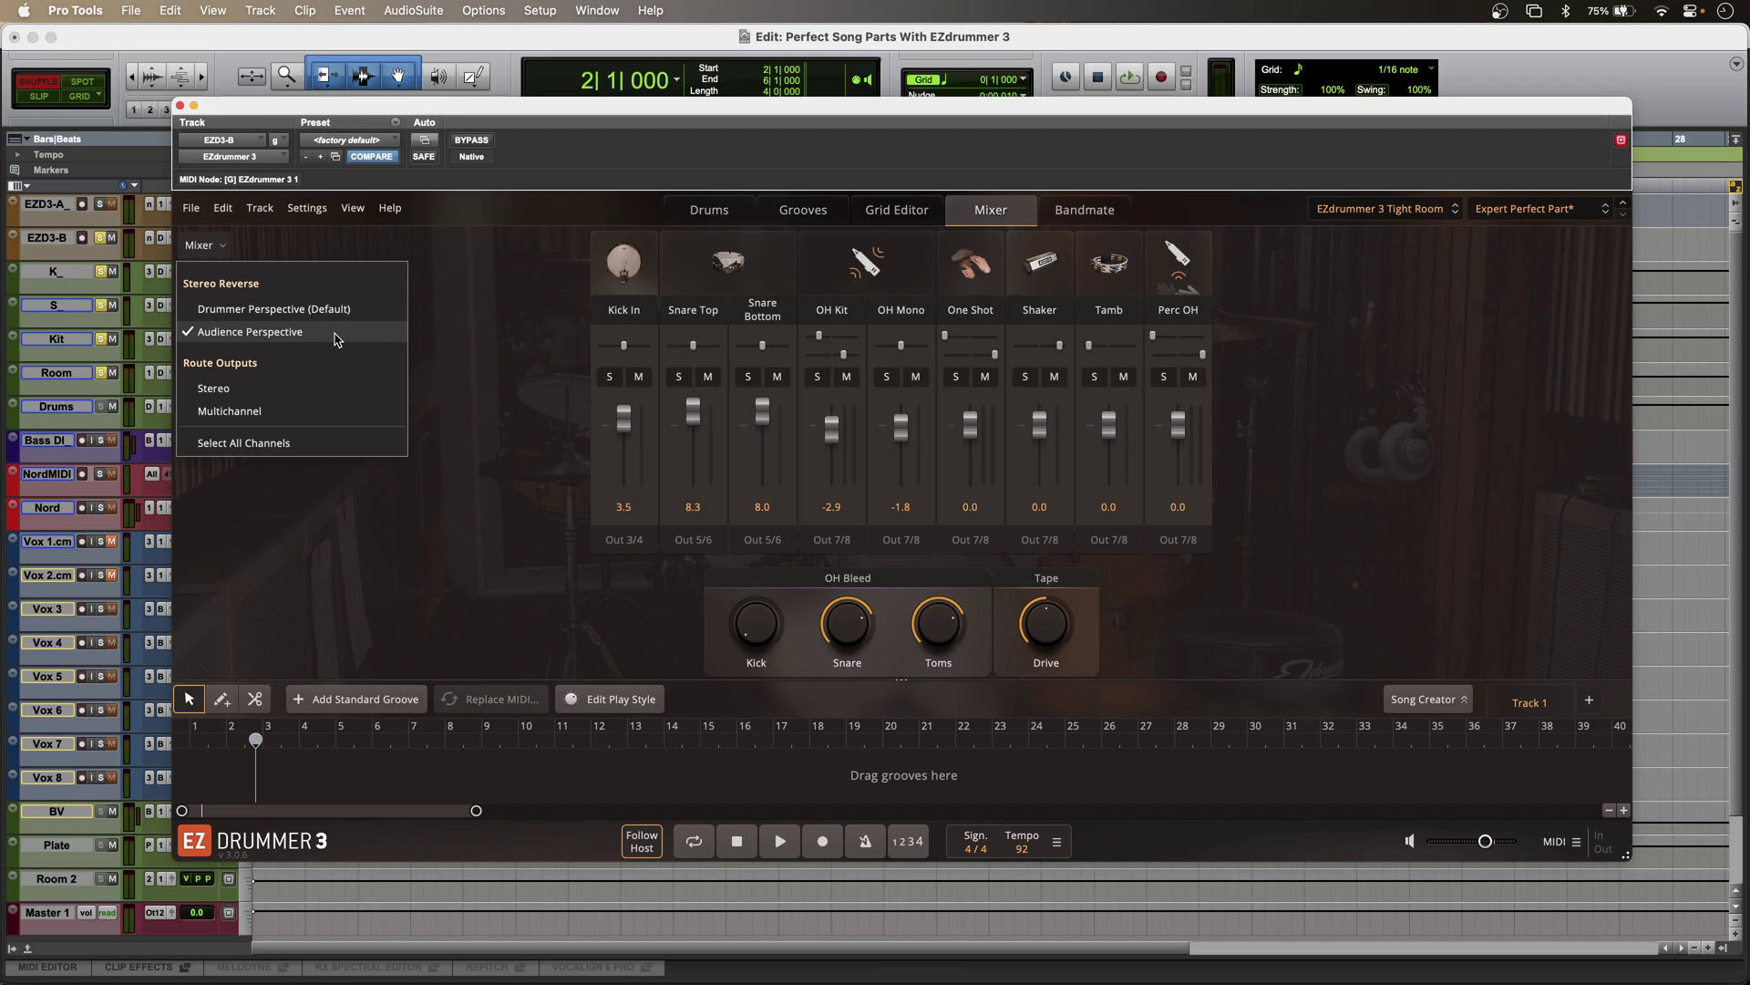
left_click(1591, 223)
Load the Bouncing Beat Delay mixer preset and play the drums to hear it
left_click(1546, 211)
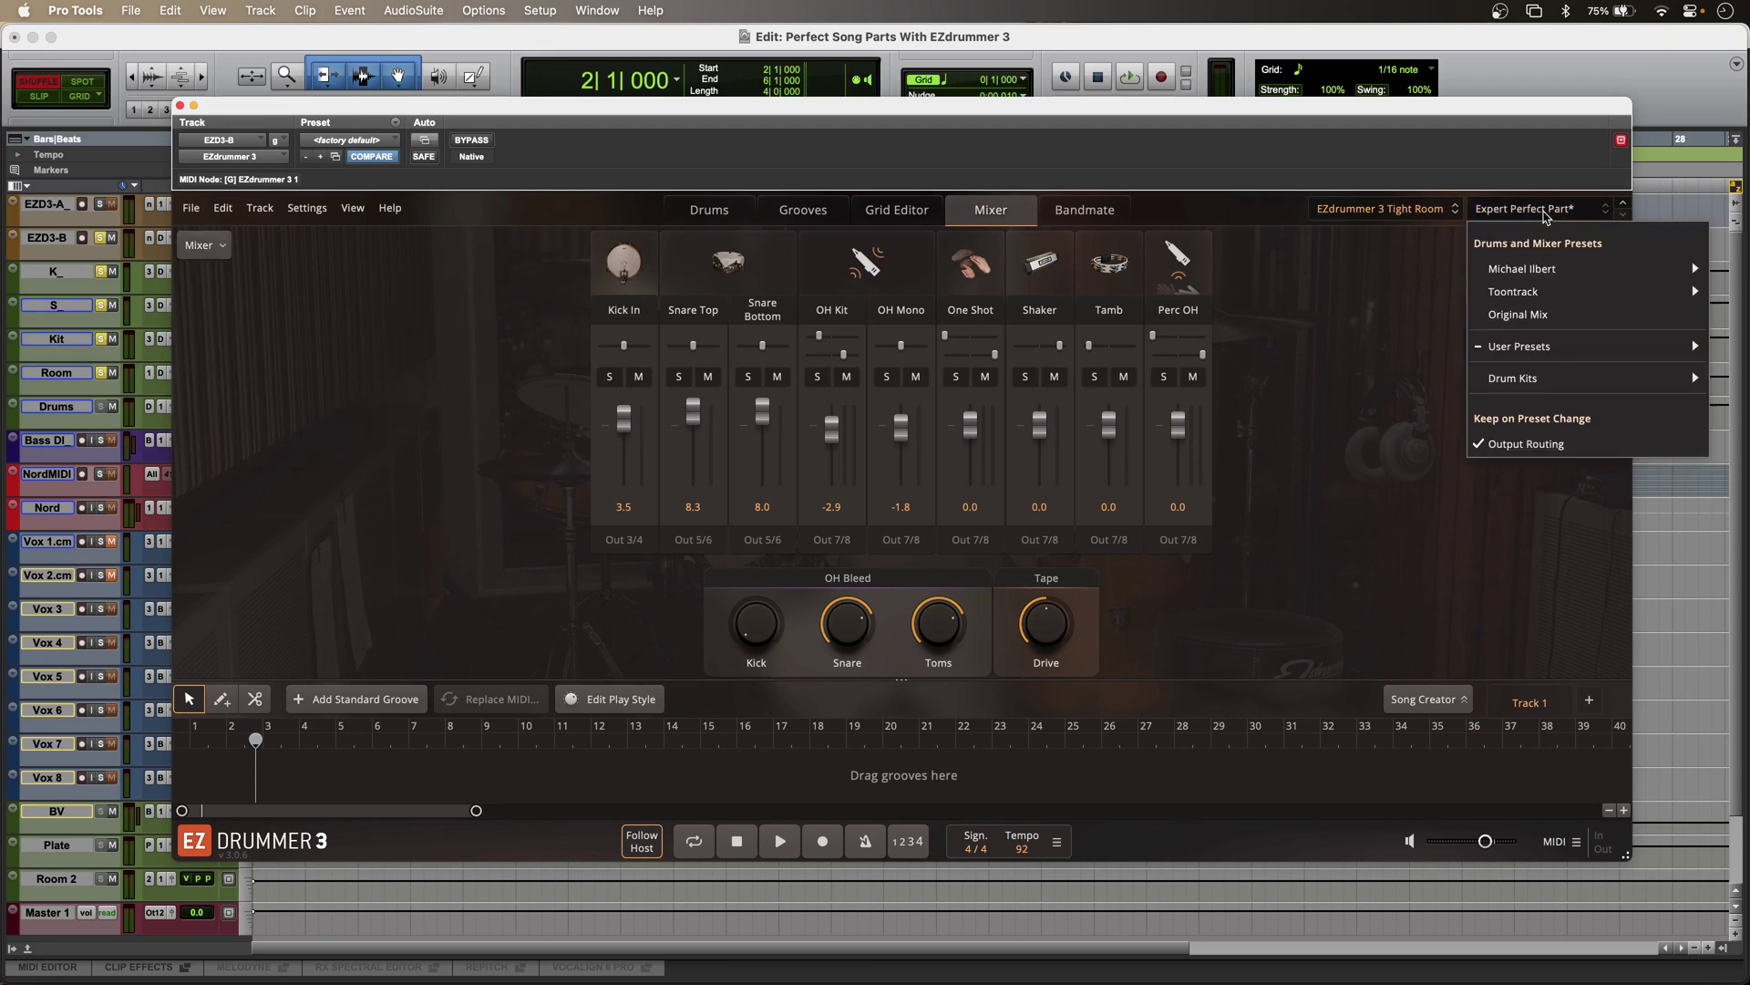
mouse_move(1545, 272)
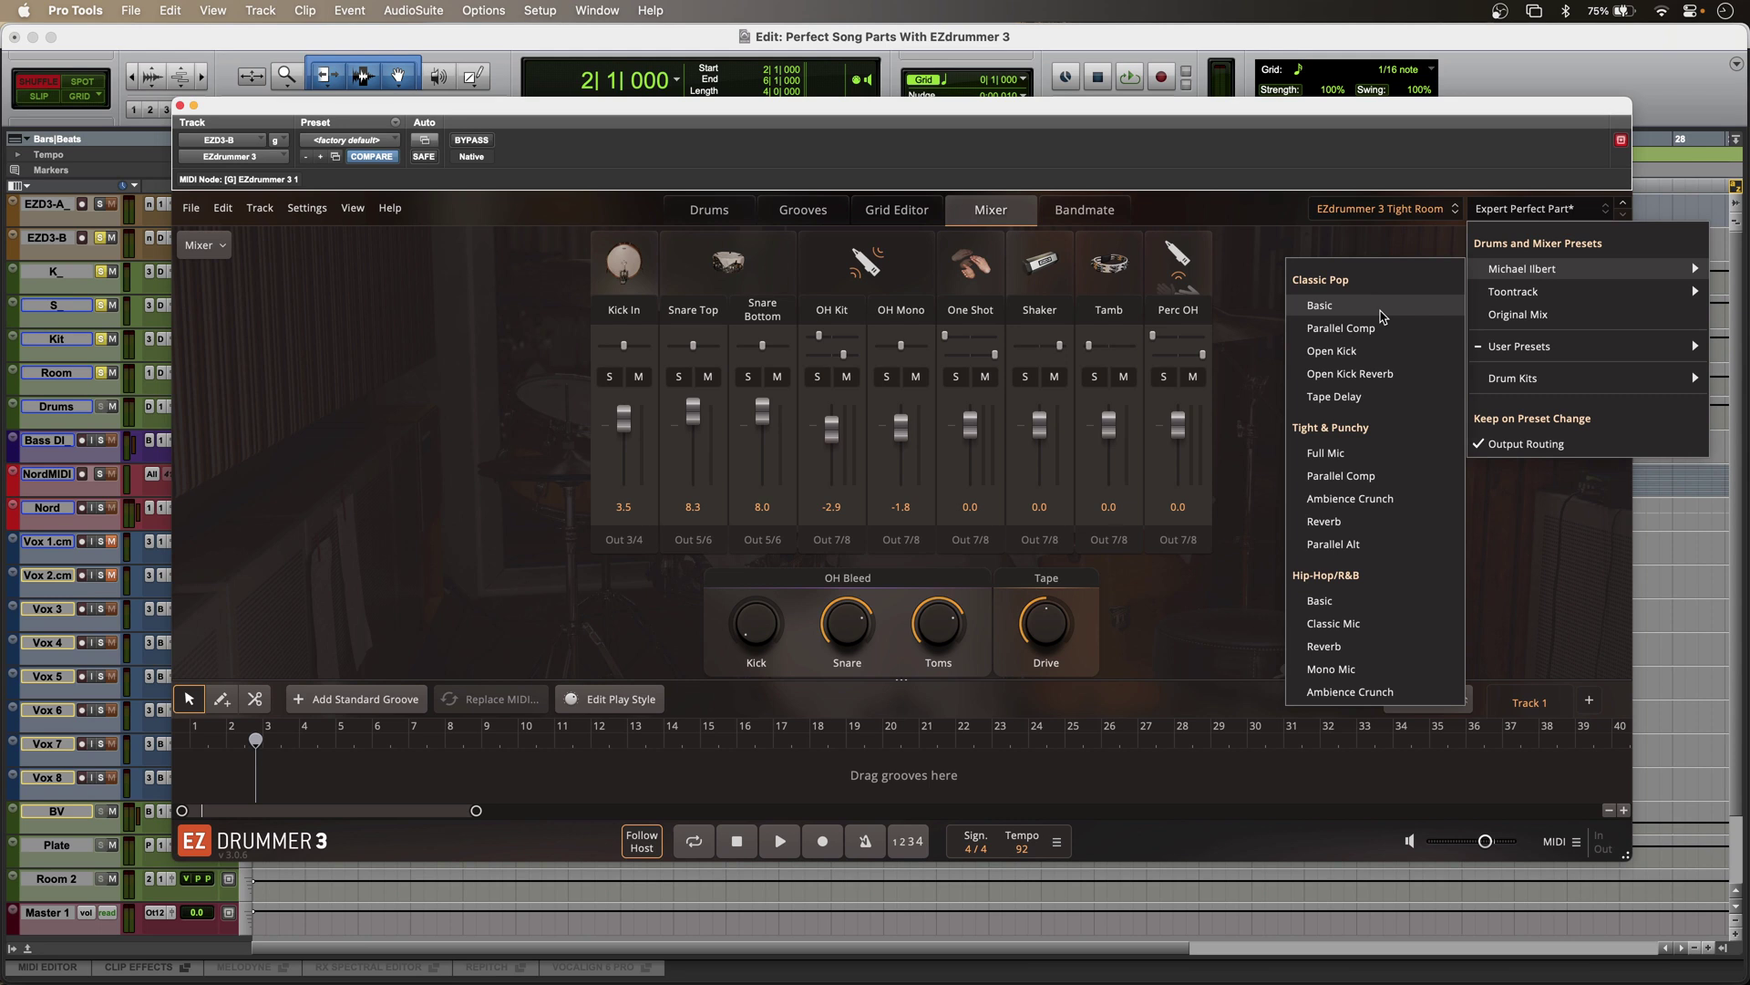
left_click(1363, 478)
key("space")
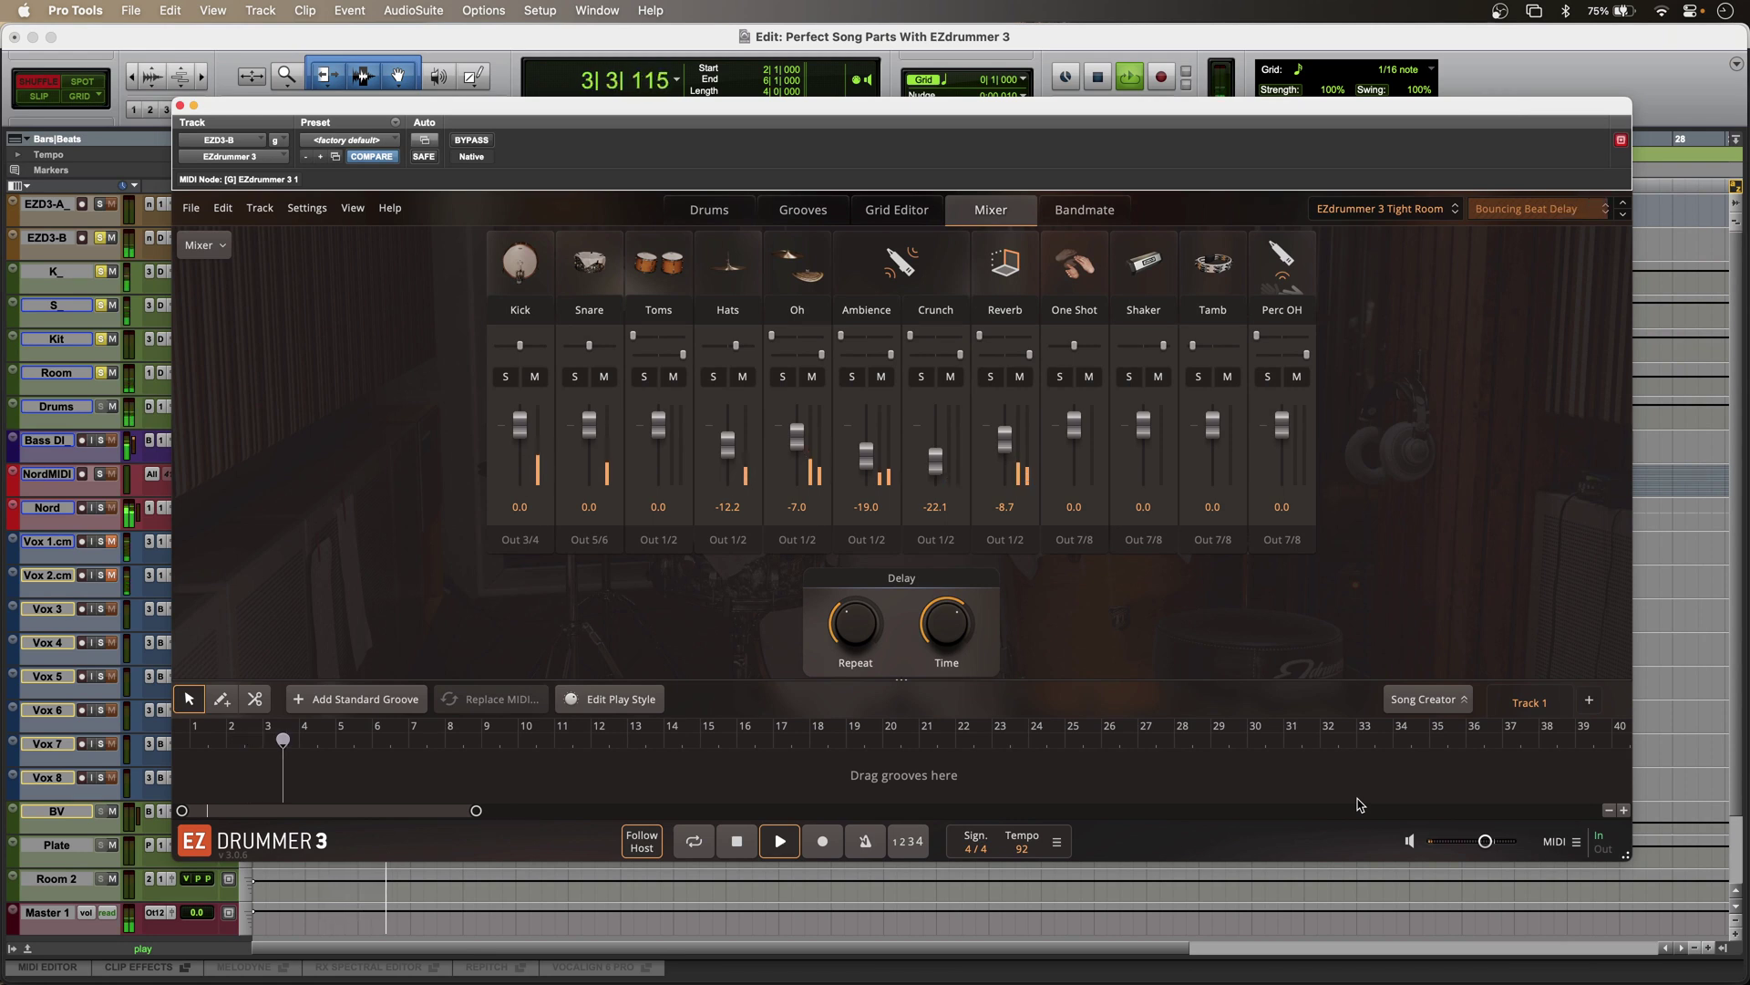
key("space")
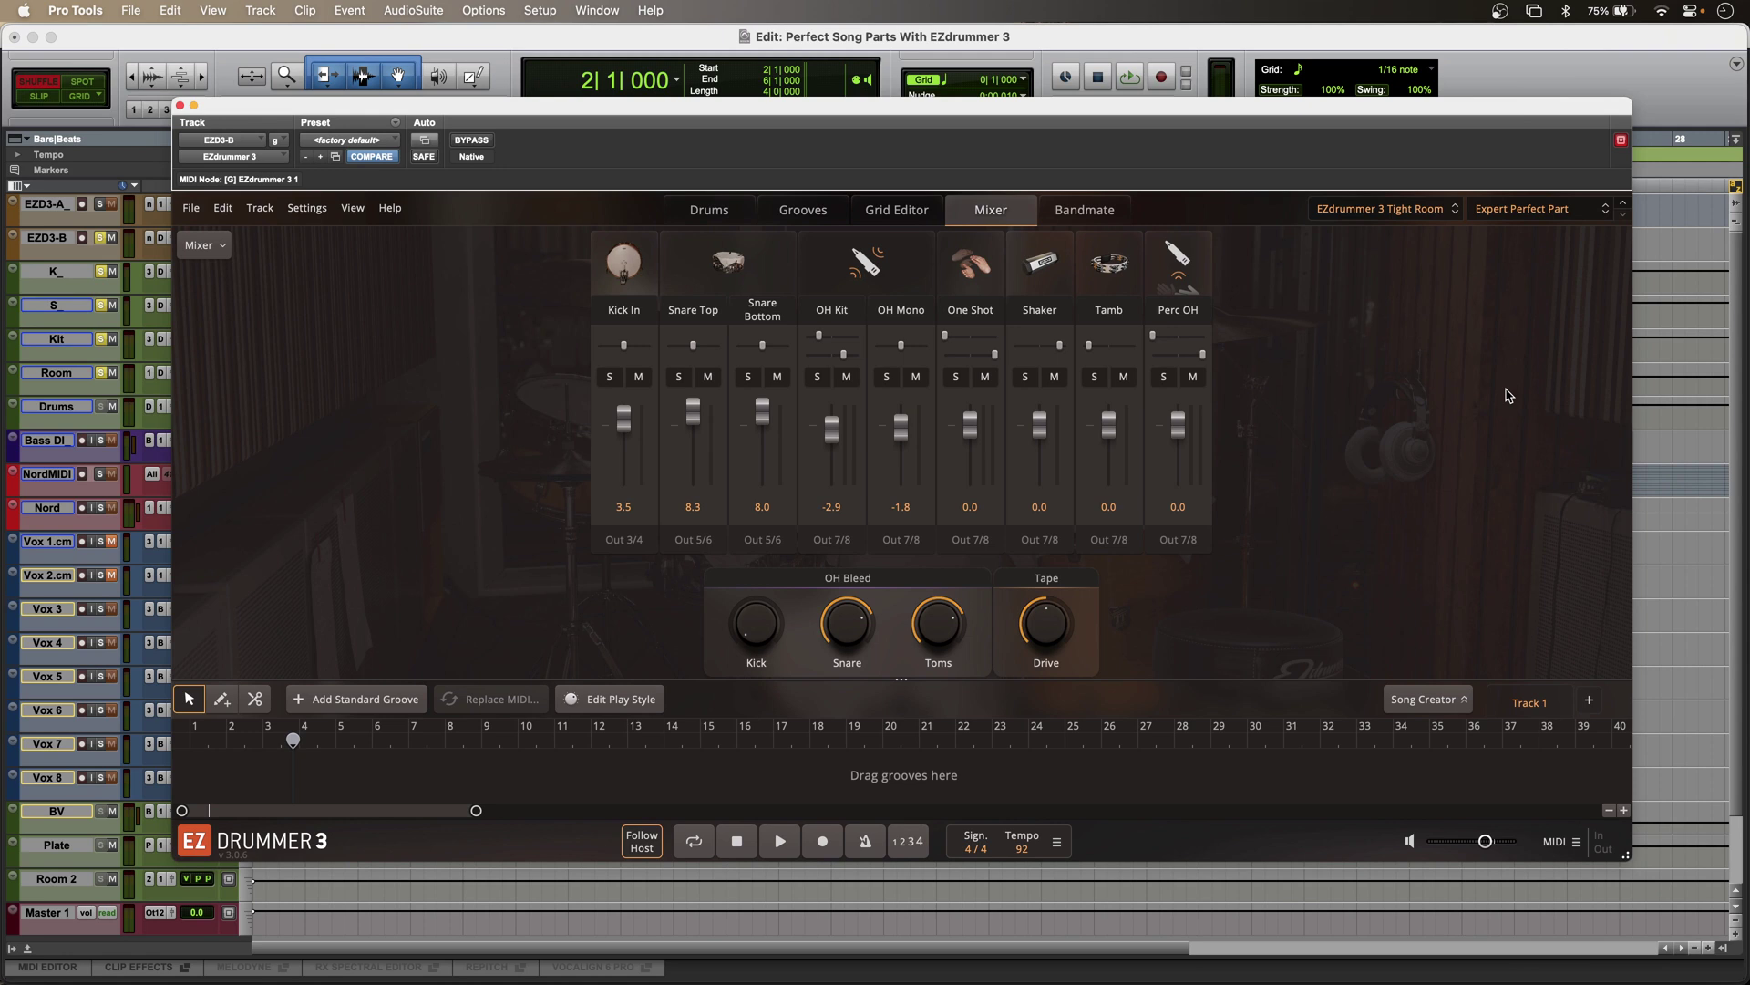
Confirm Snare Bottom's Out 5/6 routing, then select OH Kit, OH Mono, One Shot and Tamb for rerouting
left_click(762, 538)
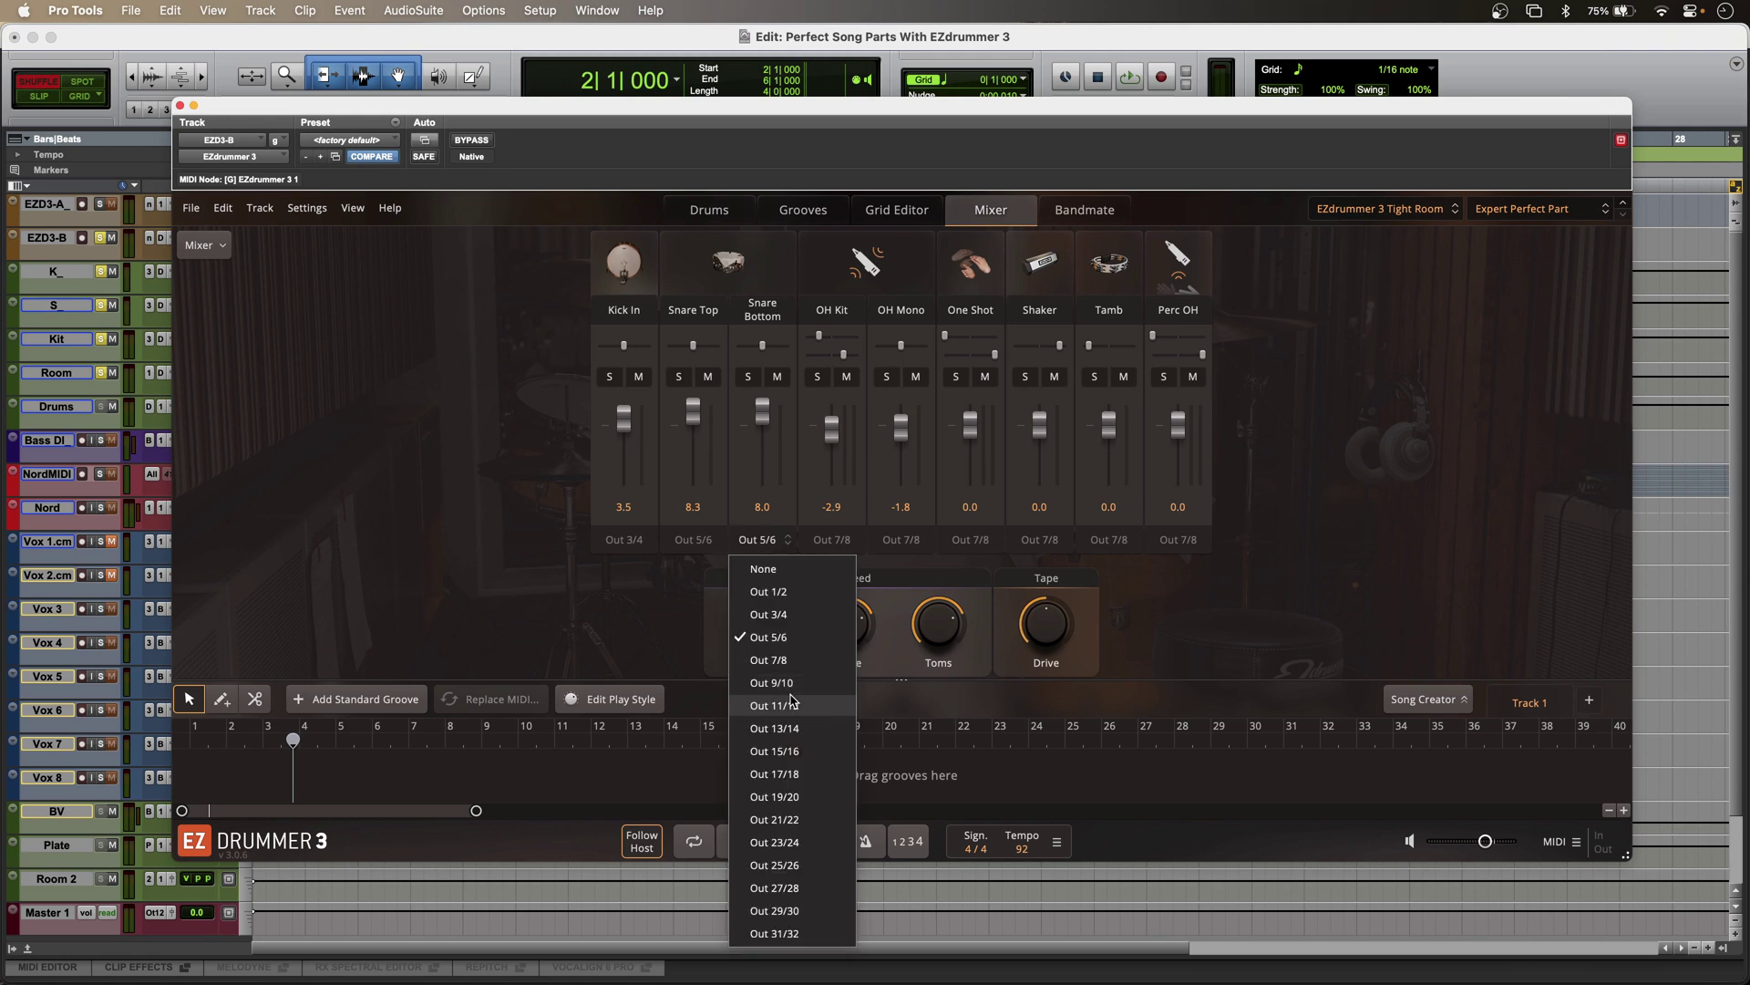
left_click(760, 539)
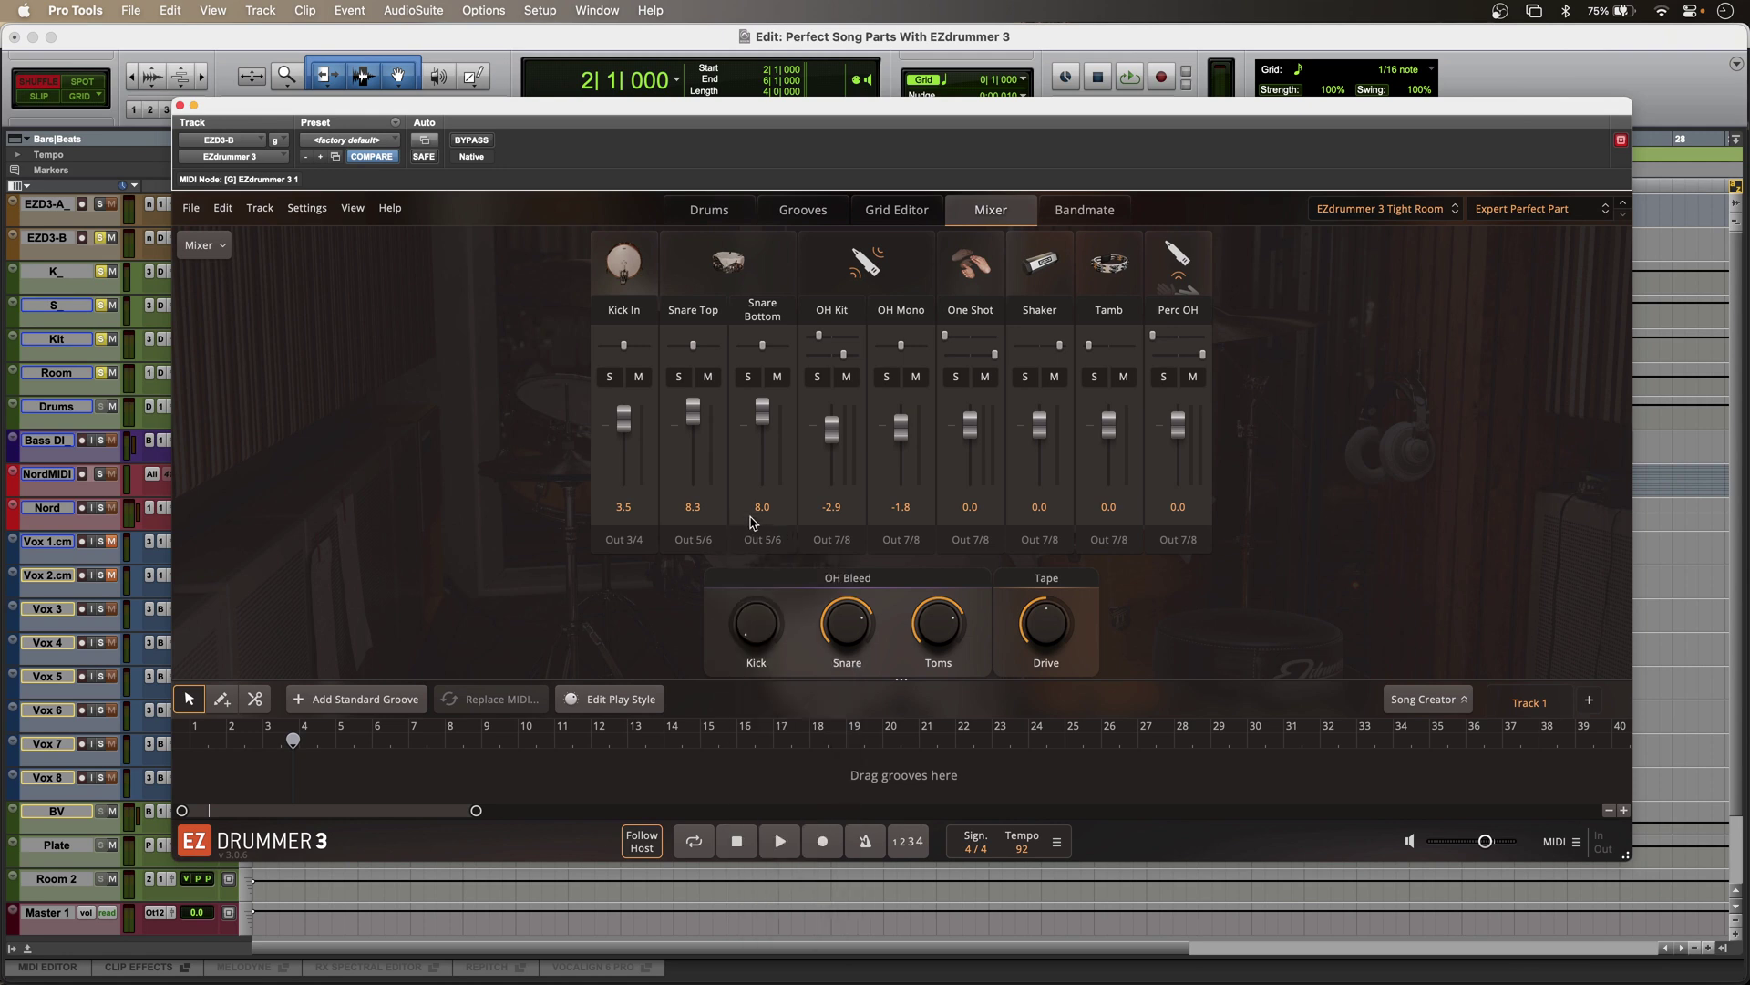
left_click(814, 480)
left_click(889, 482, "super")
left_click(977, 483, "super")
left_click(1099, 480, "super")
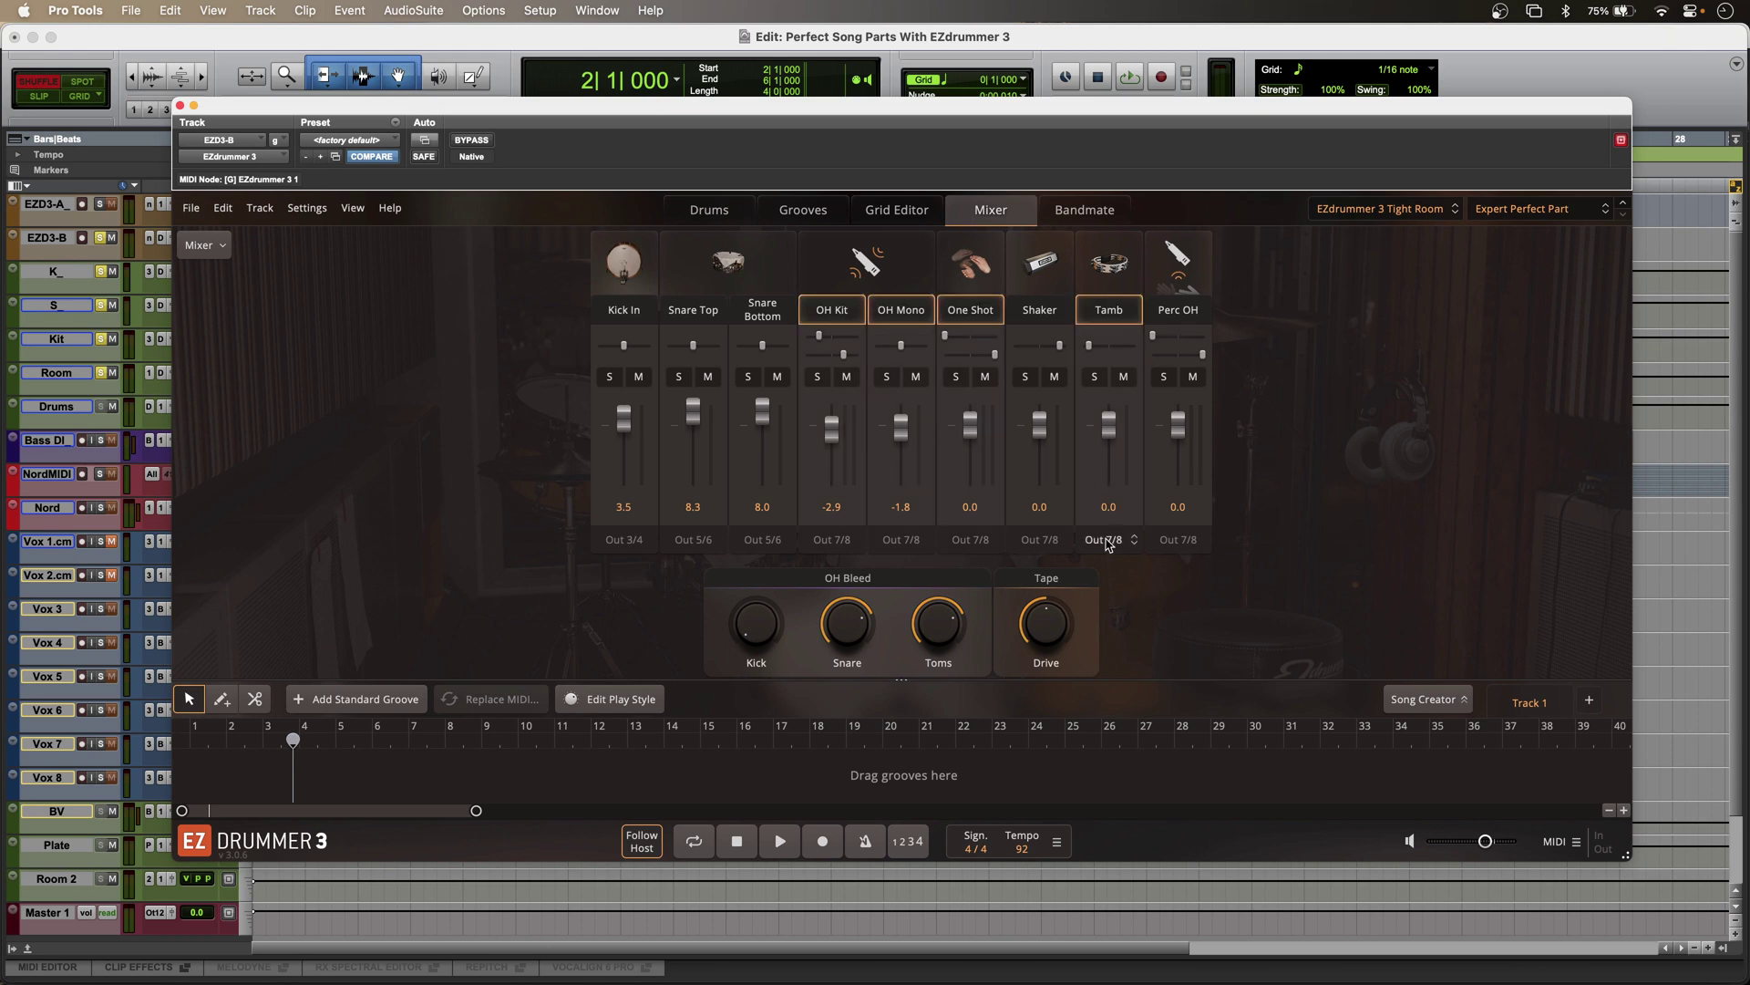
left_click(1106, 541)
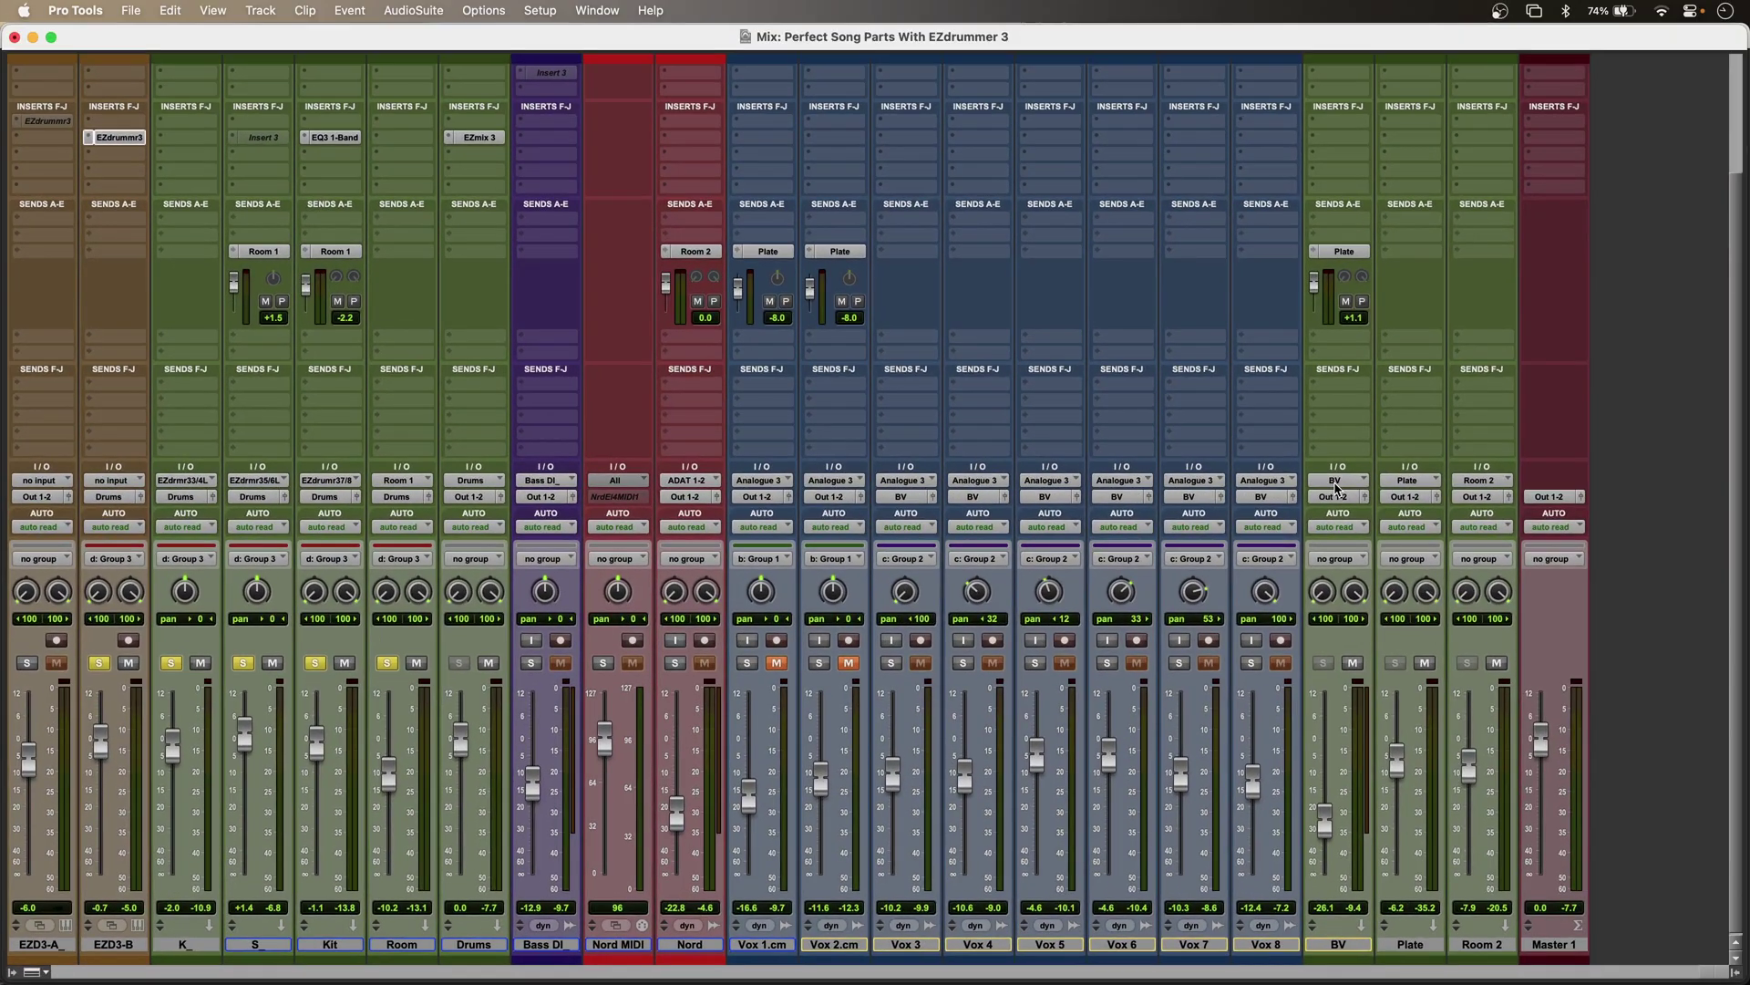
Open the EZmix 3 insert on the Pro Tools Drums track
left_click(474, 119)
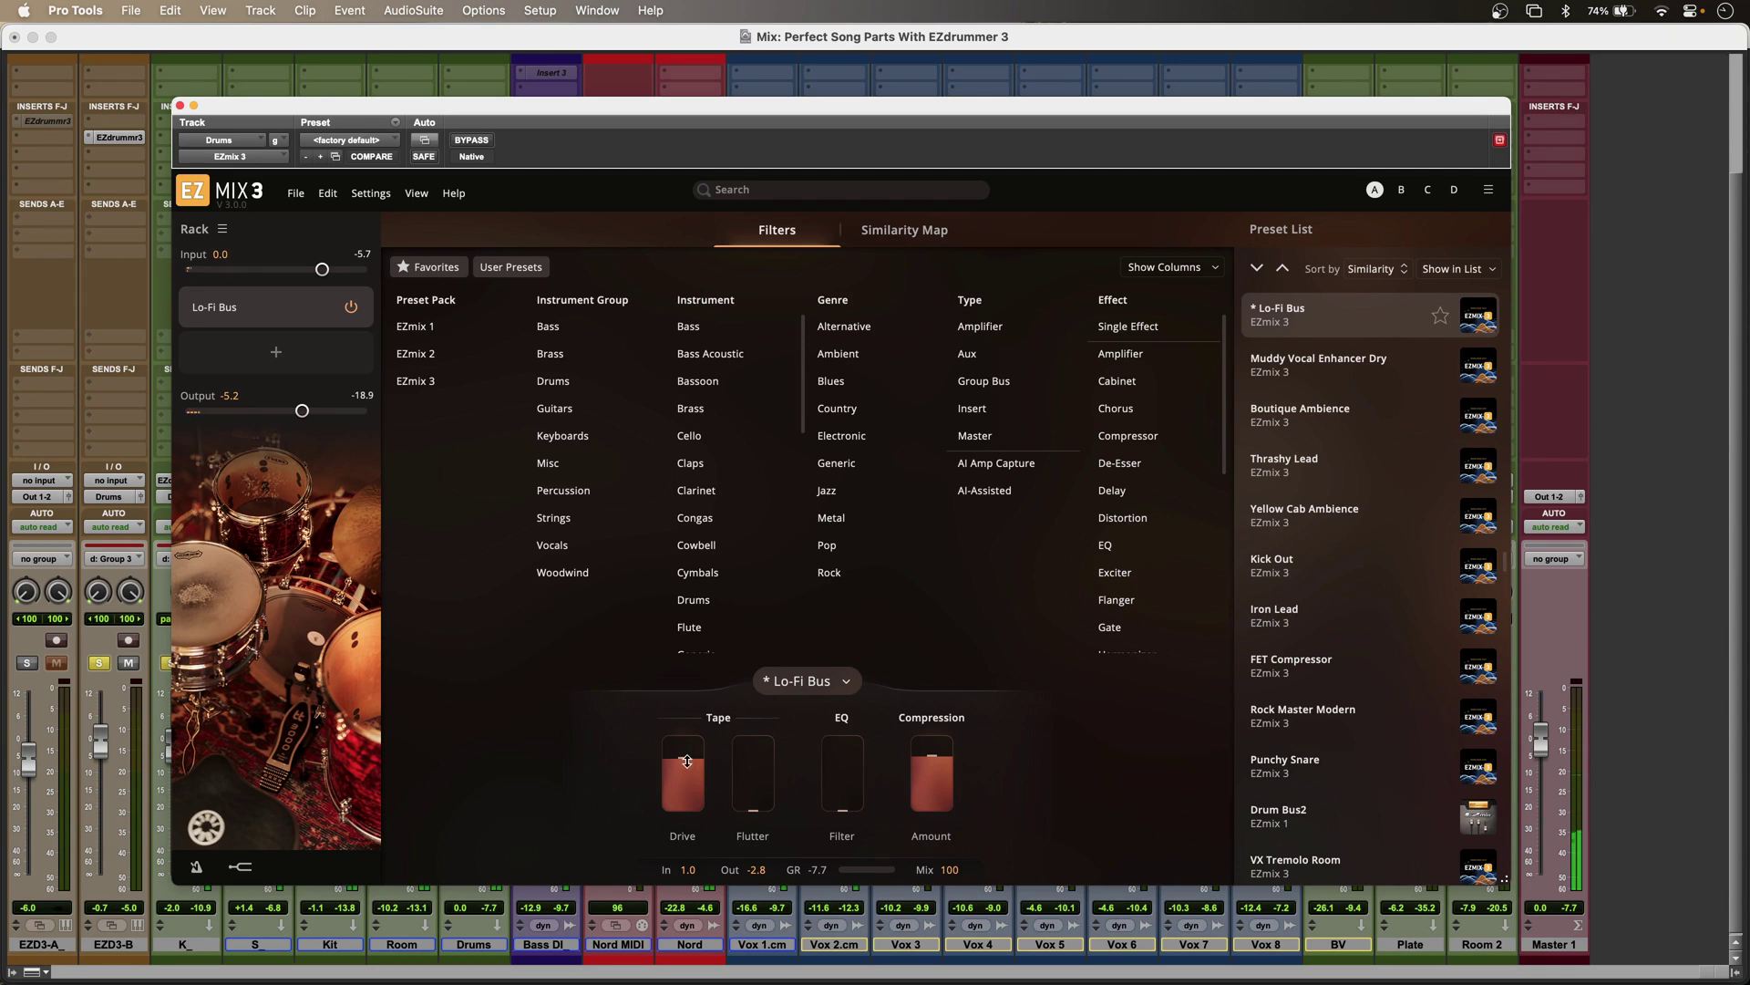
Raise Tape Drive to 87%, lower Compression Amount during playback, and show the Similarity Map
mouse_move(688, 760)
left_click_drag(688, 760, 686, 808)
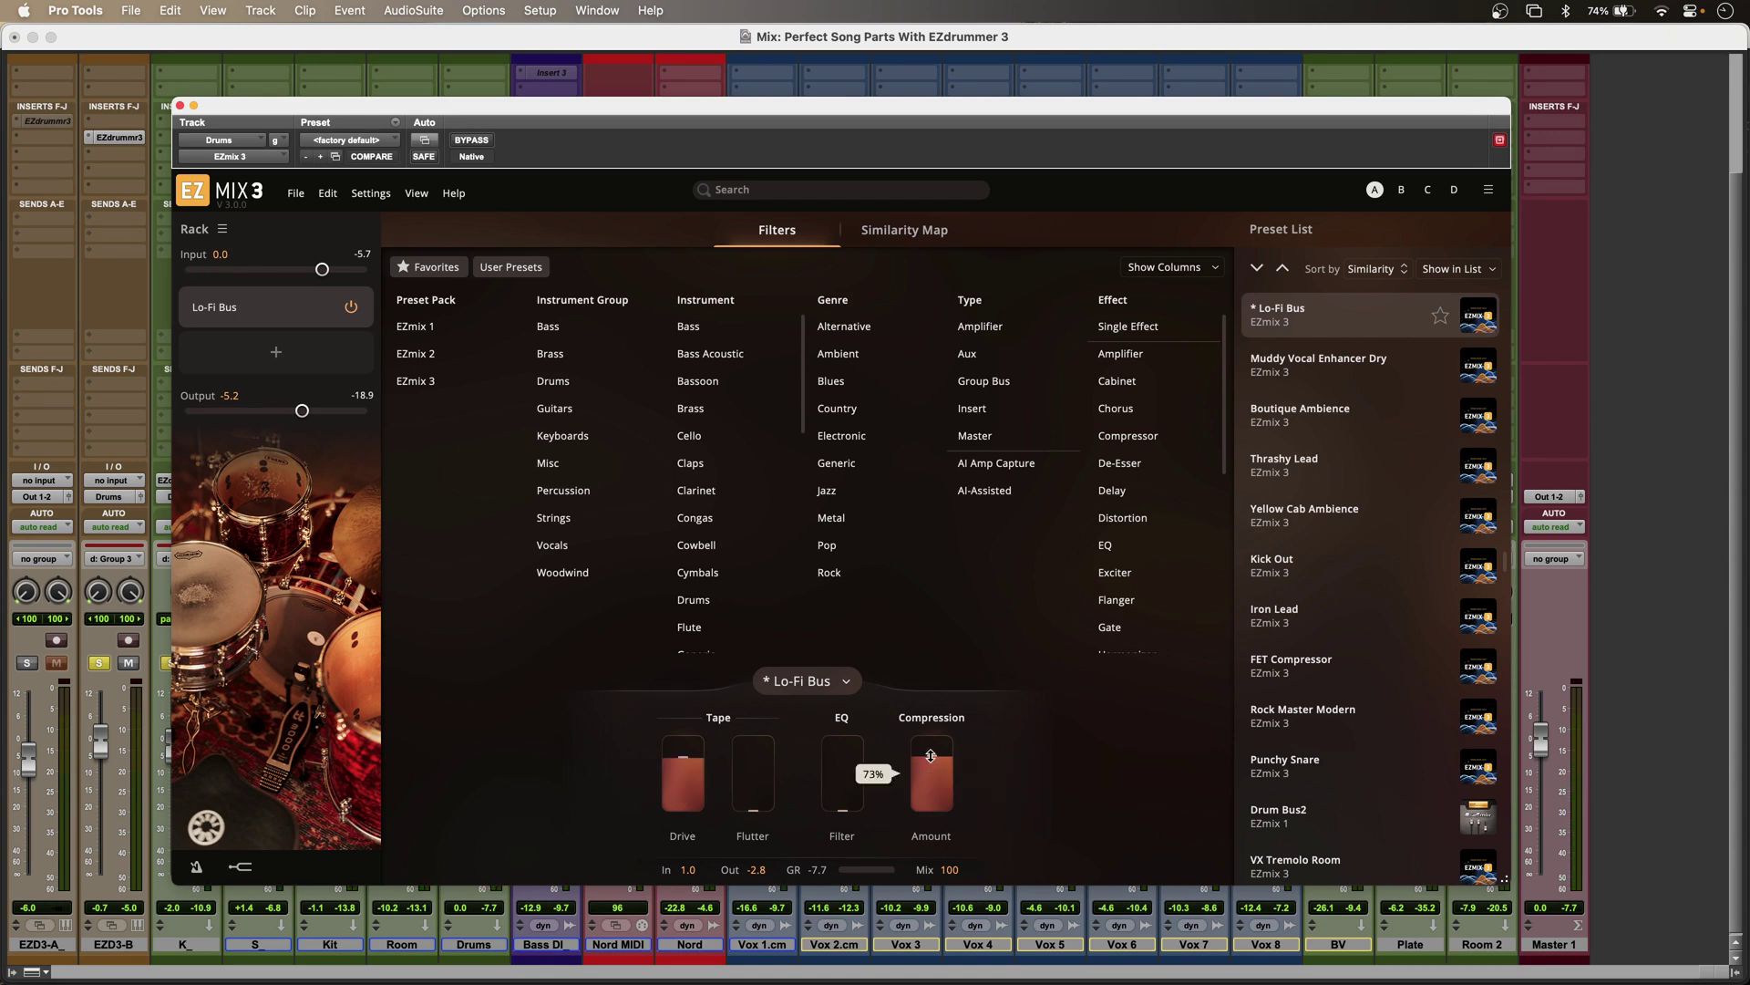
key("space")
left_click_drag(931, 754, 929, 700)
left_click(911, 231)
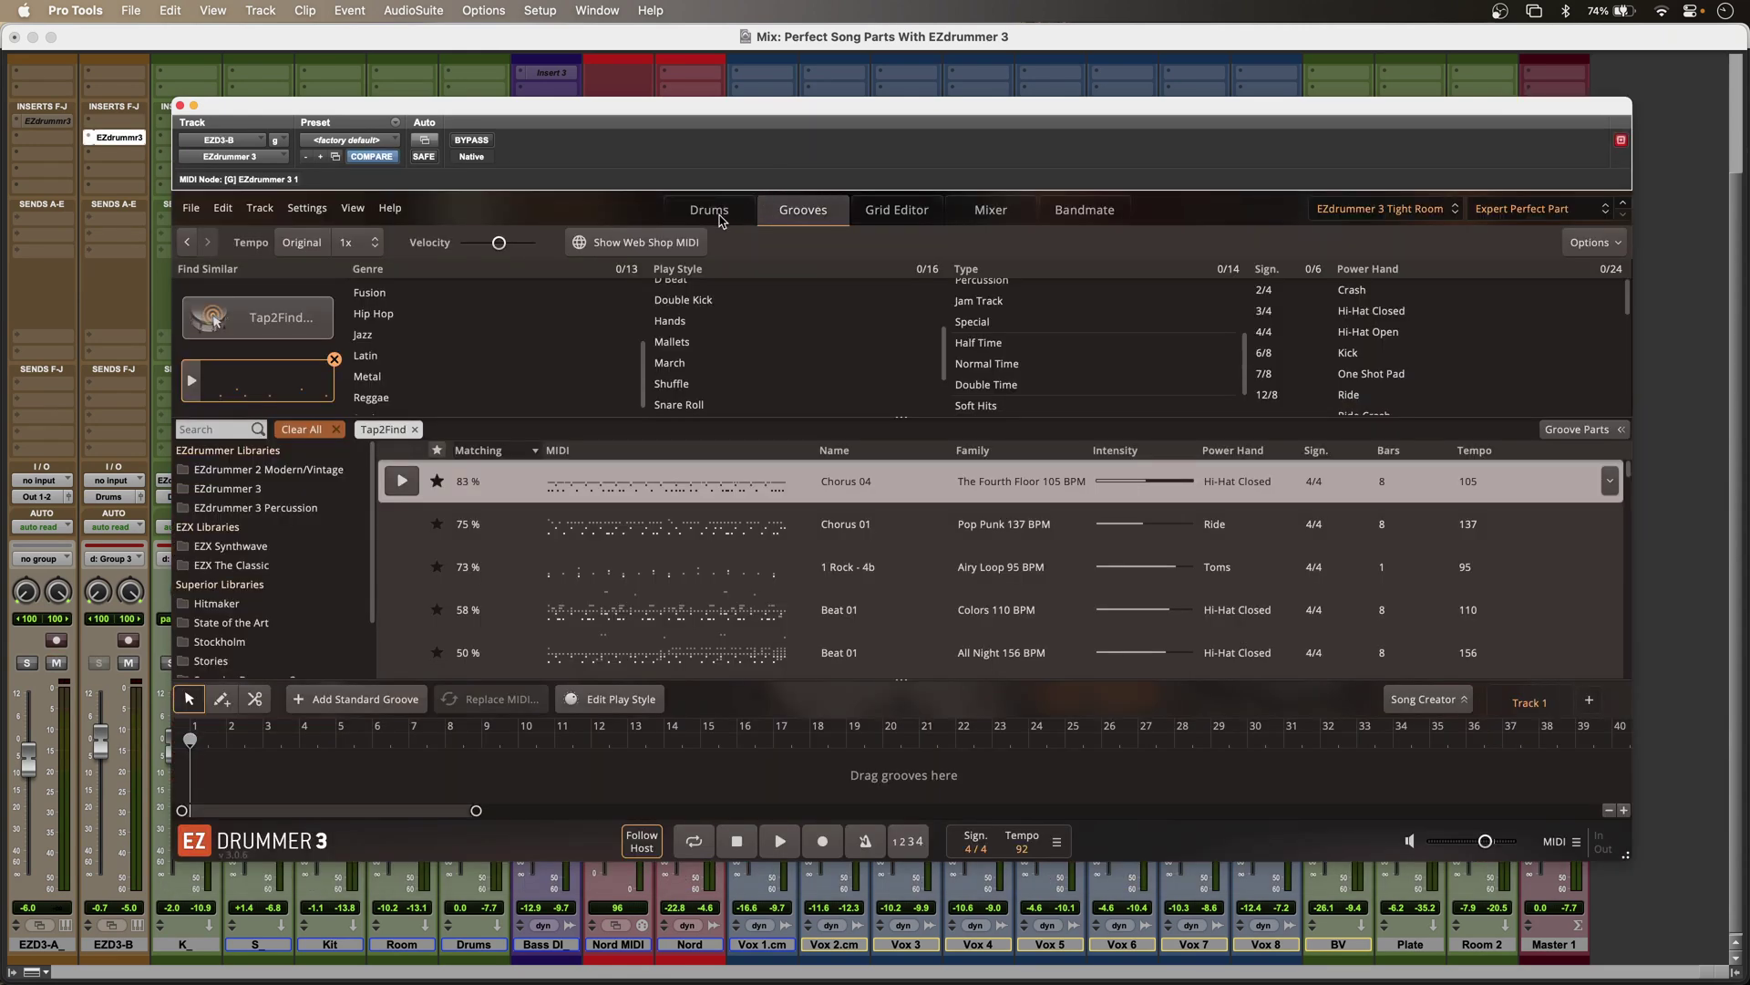
Check the channel mixer, then return to the Tight Room kit with the 14x20" Ludwig 60s Open kick
left_click(711, 211)
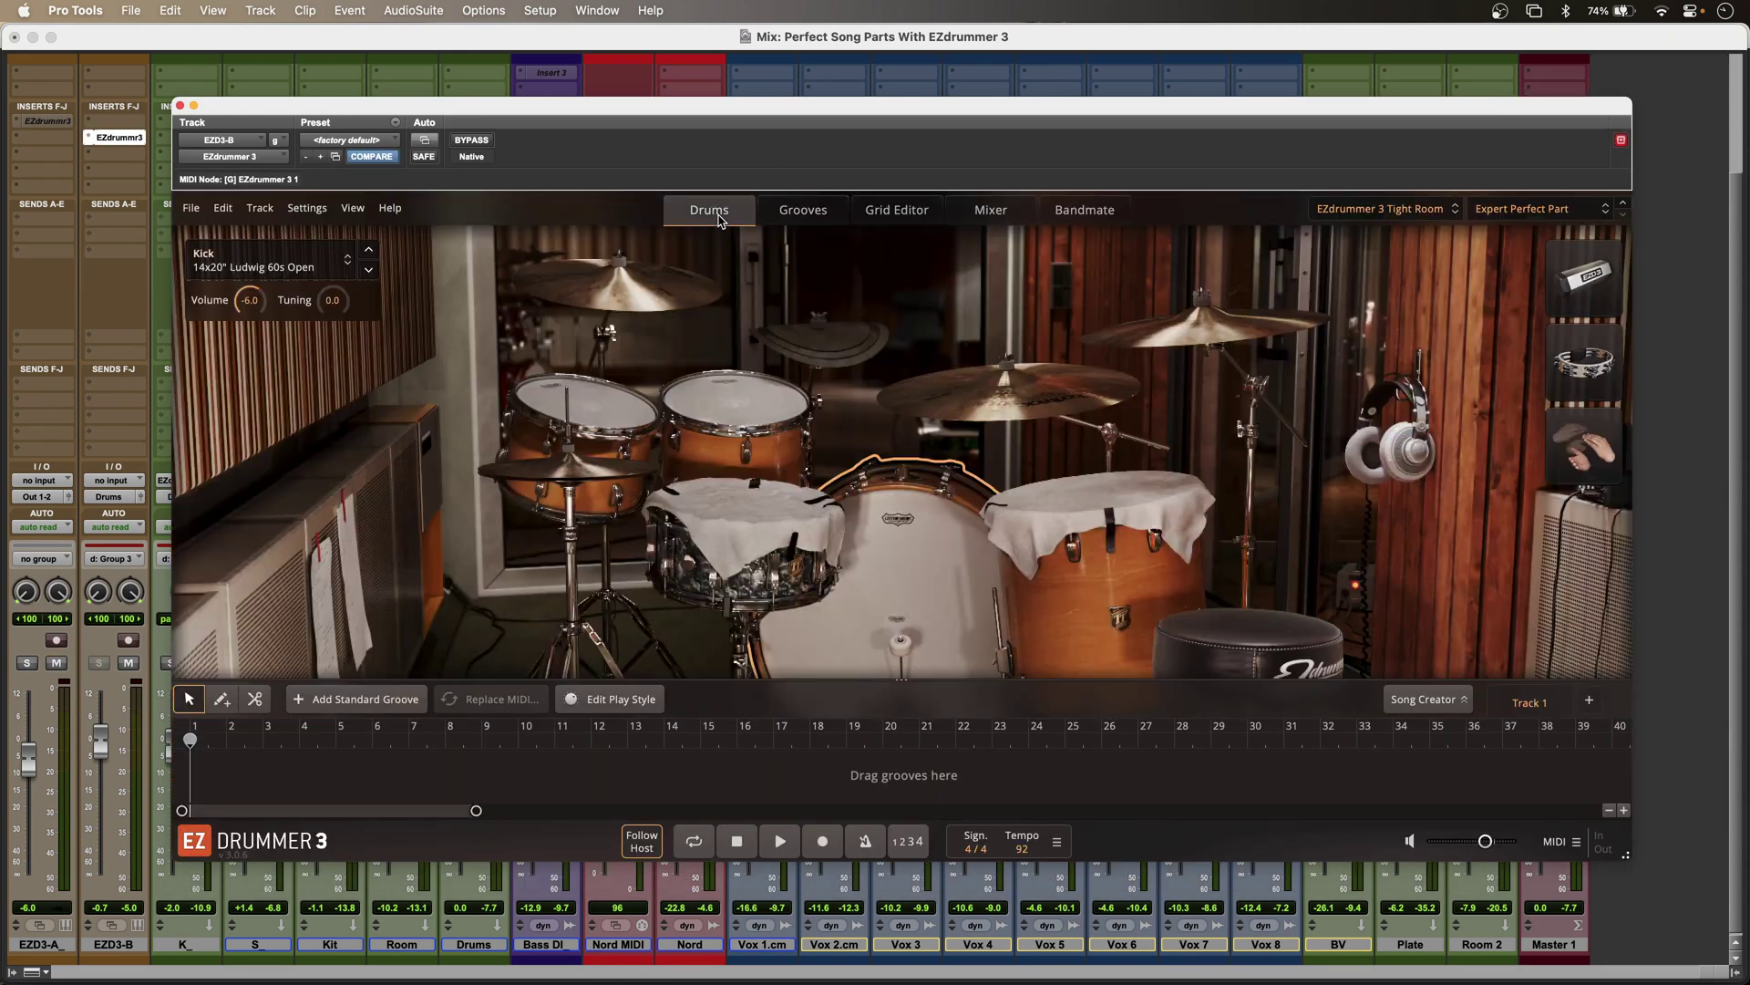
left_click(991, 211)
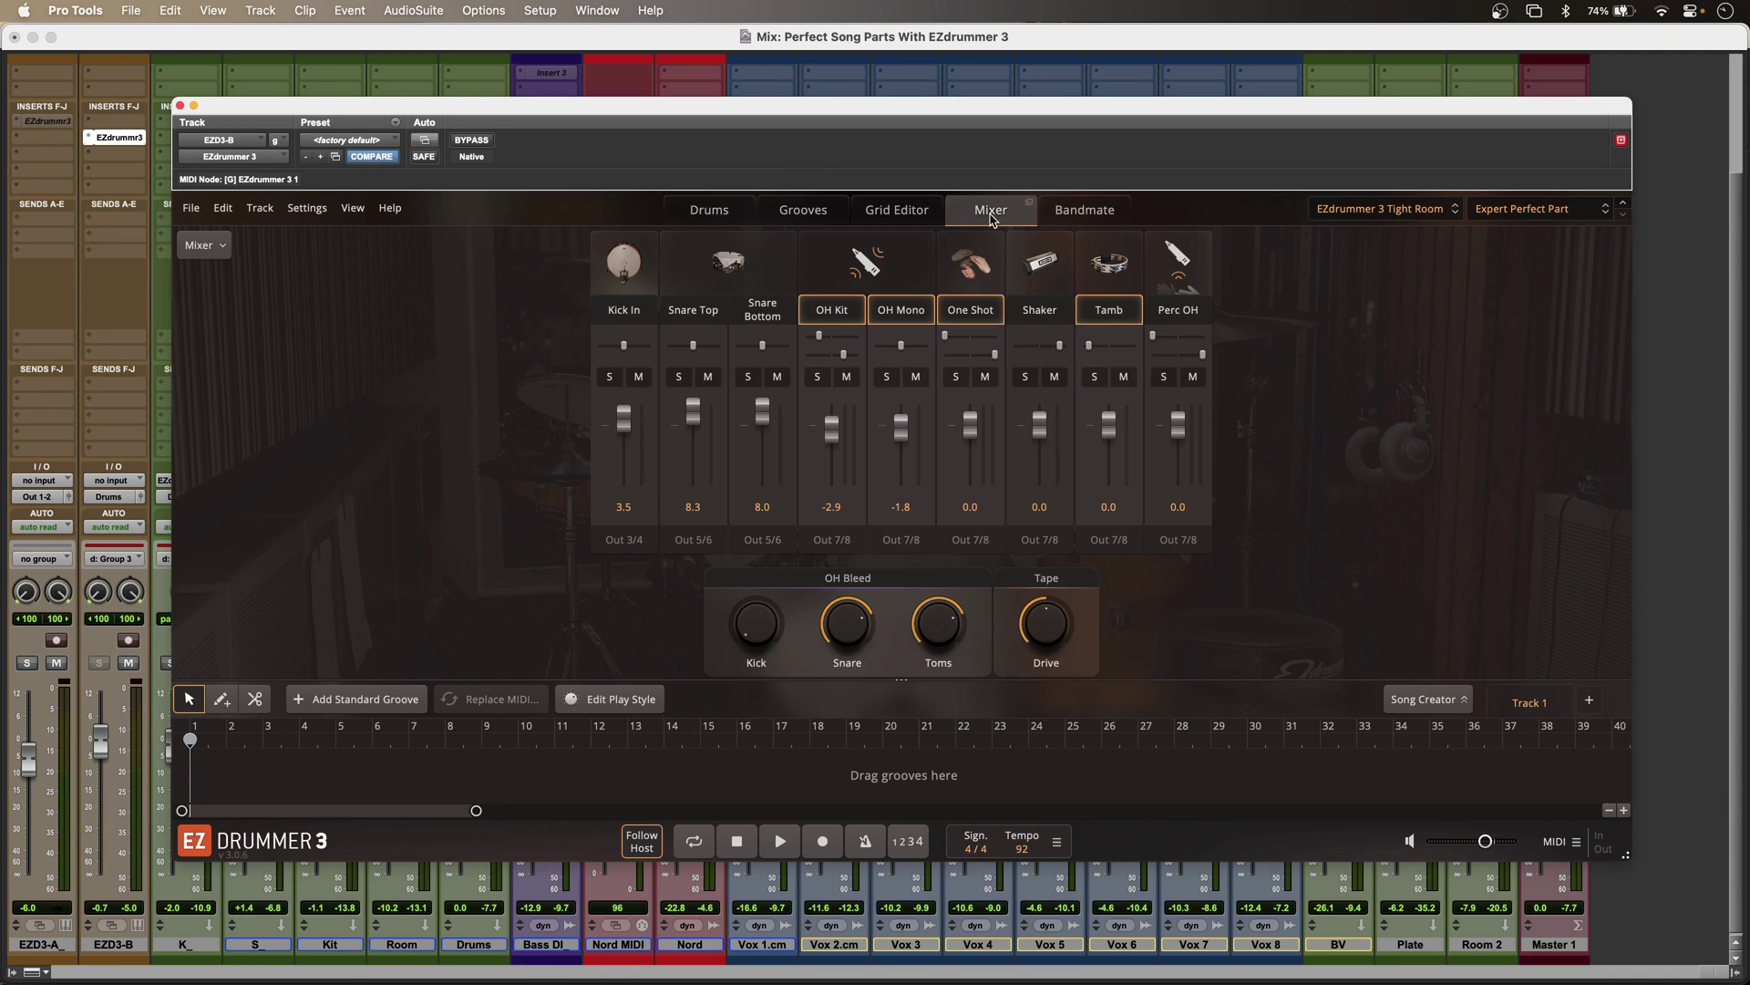
left_click(704, 217)
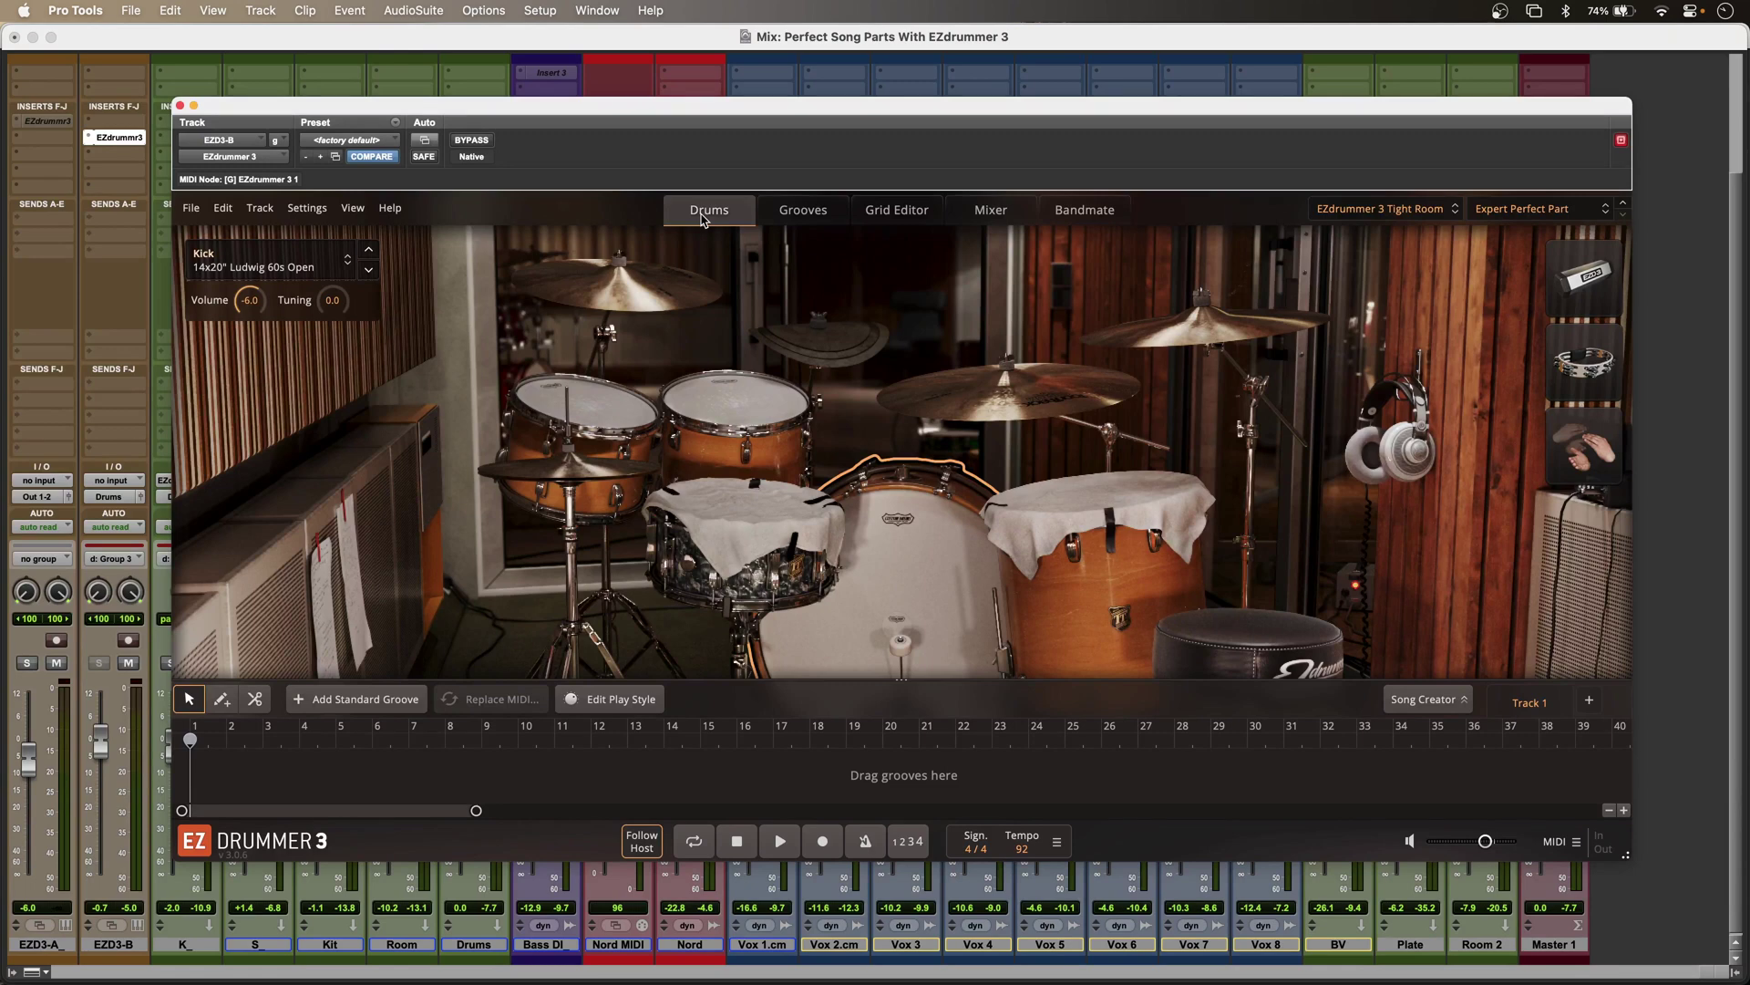
Start playback of the drum part on the Tight Room kit
key("space")
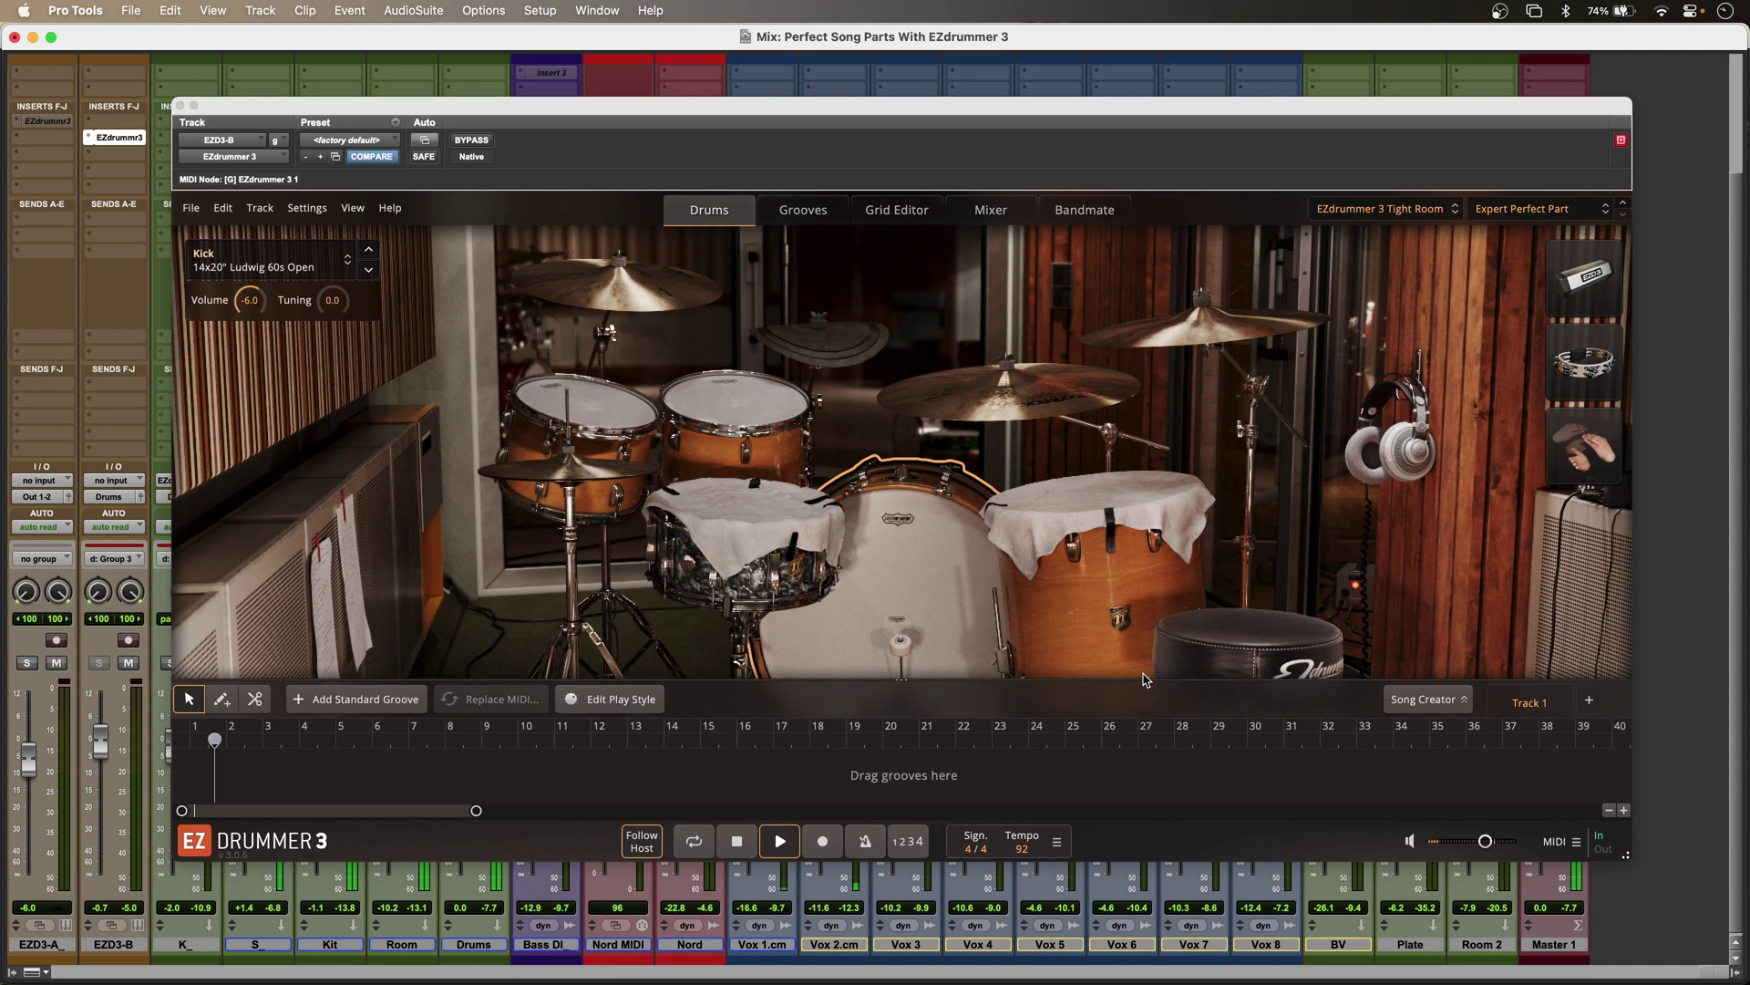